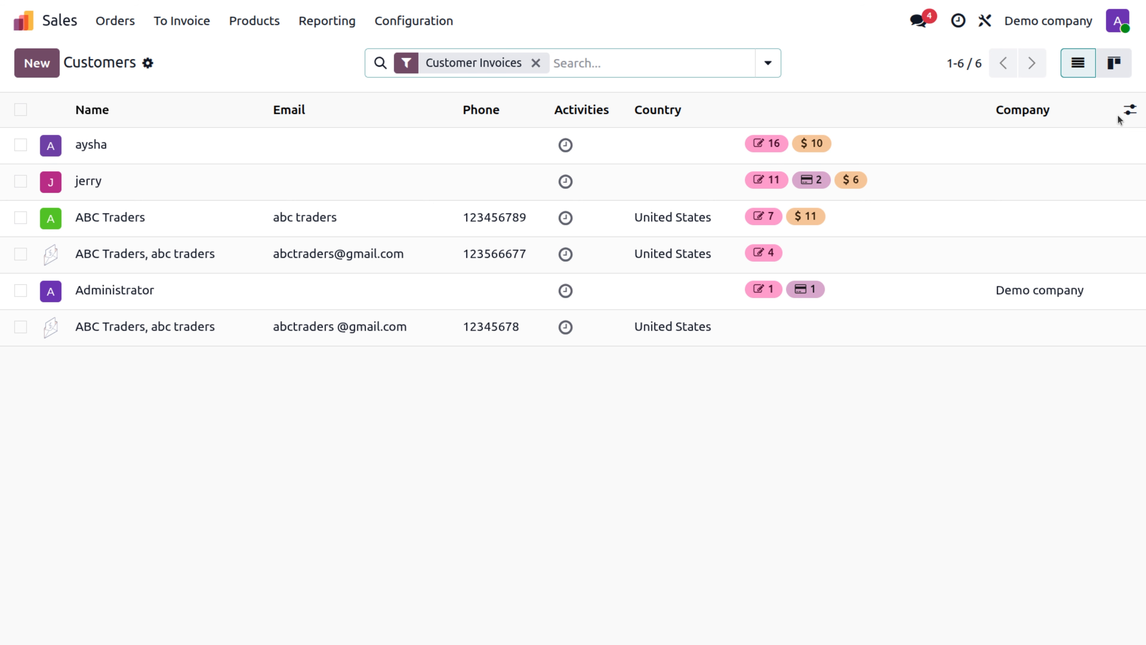
Step: Look through the Customers list's optional columns, then close that list
left_click(1130, 113)
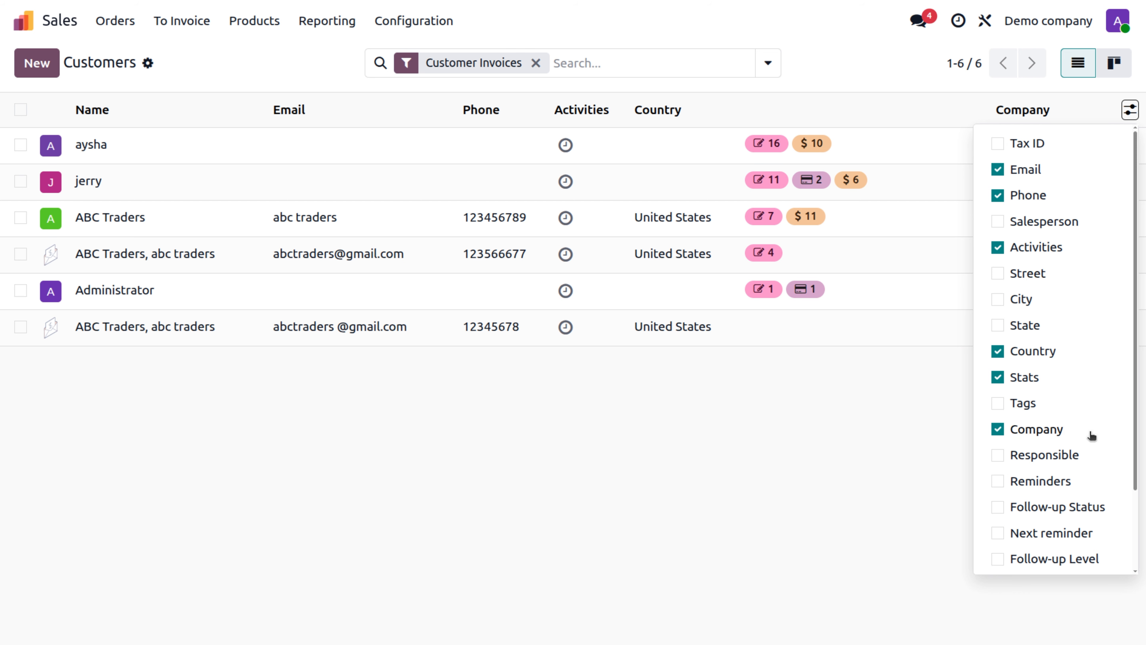
scroll(1092, 437, "down", 2)
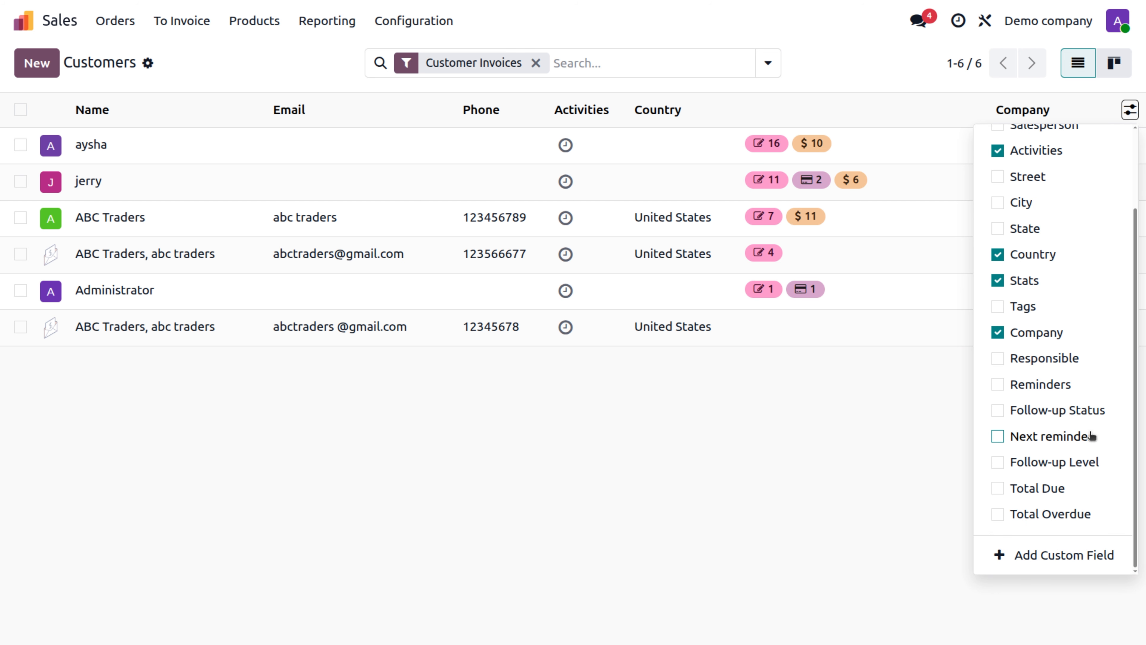
left_click(740, 574)
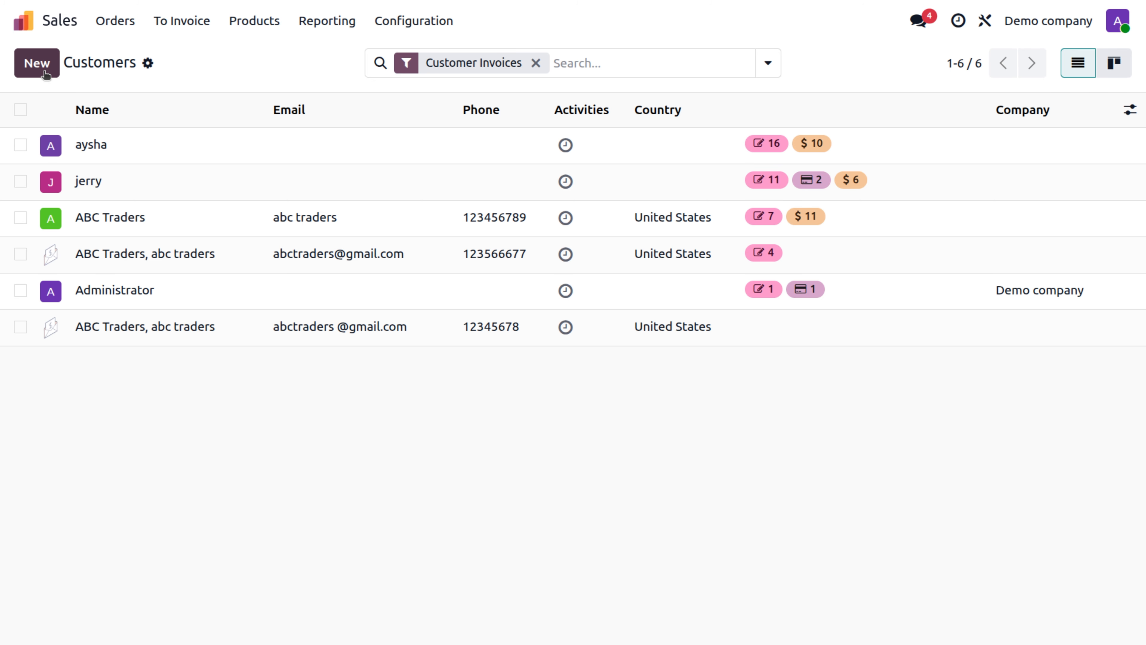
Step: Create a new customer SUNRISE HOME DECOR, choosing the Bonita Springs match from autocomplete
left_click(37, 63)
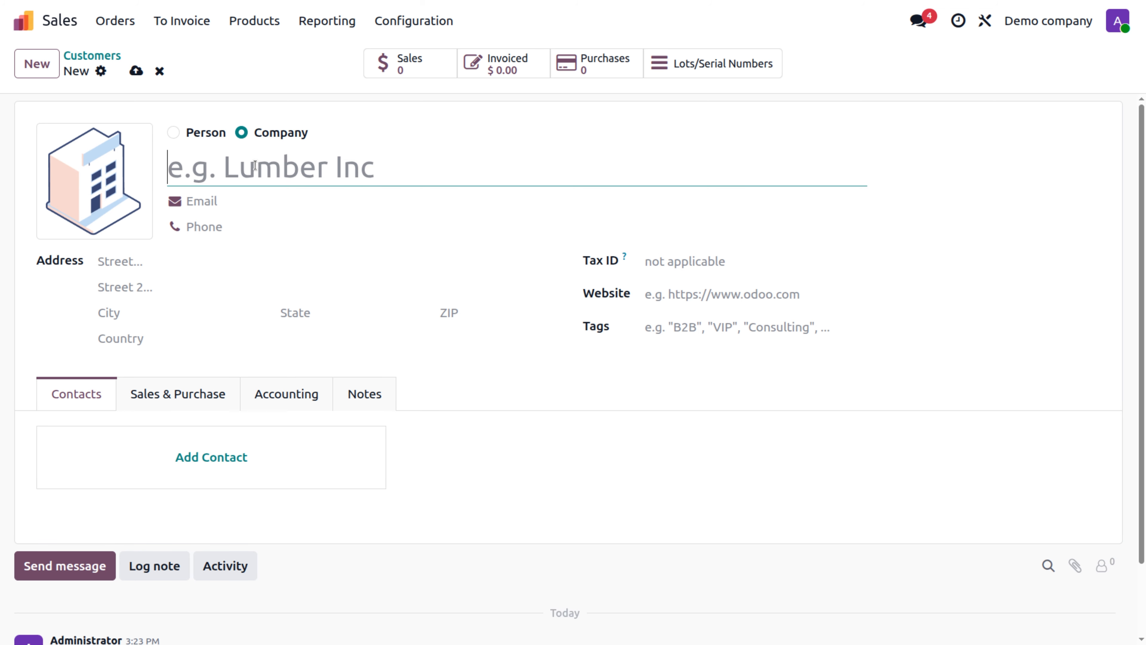
type("Sunr")
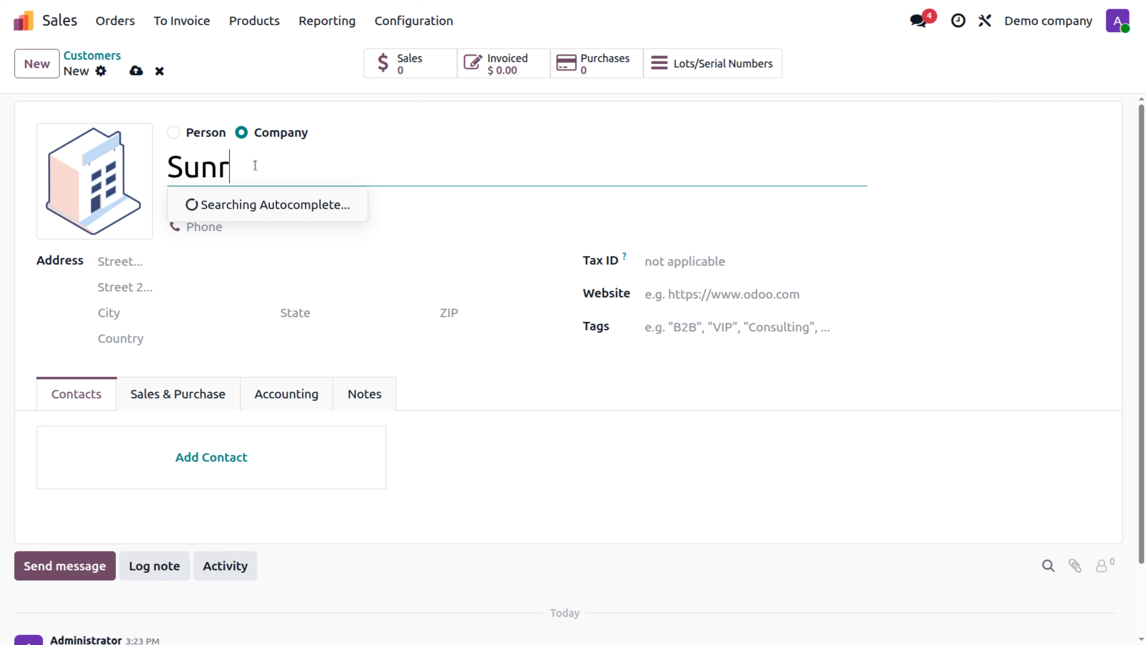
type("ice")
key("BackSpace")
key("BackSpace")
key("BackSpace")
type("se home")
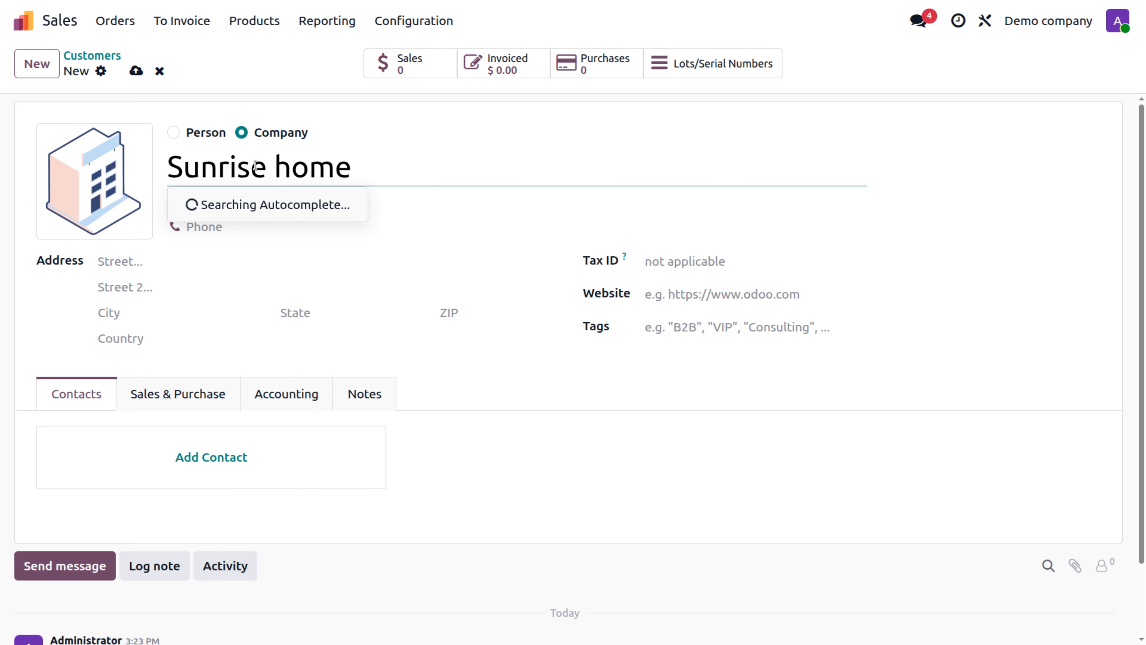
type(" decore")
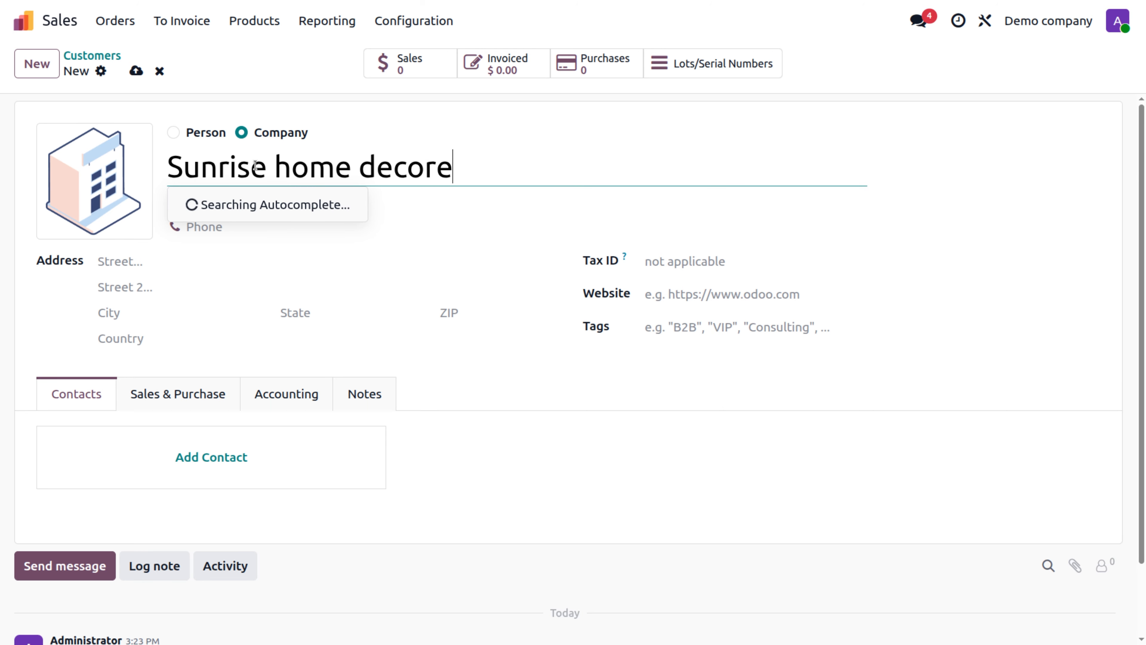
key("BackSpace")
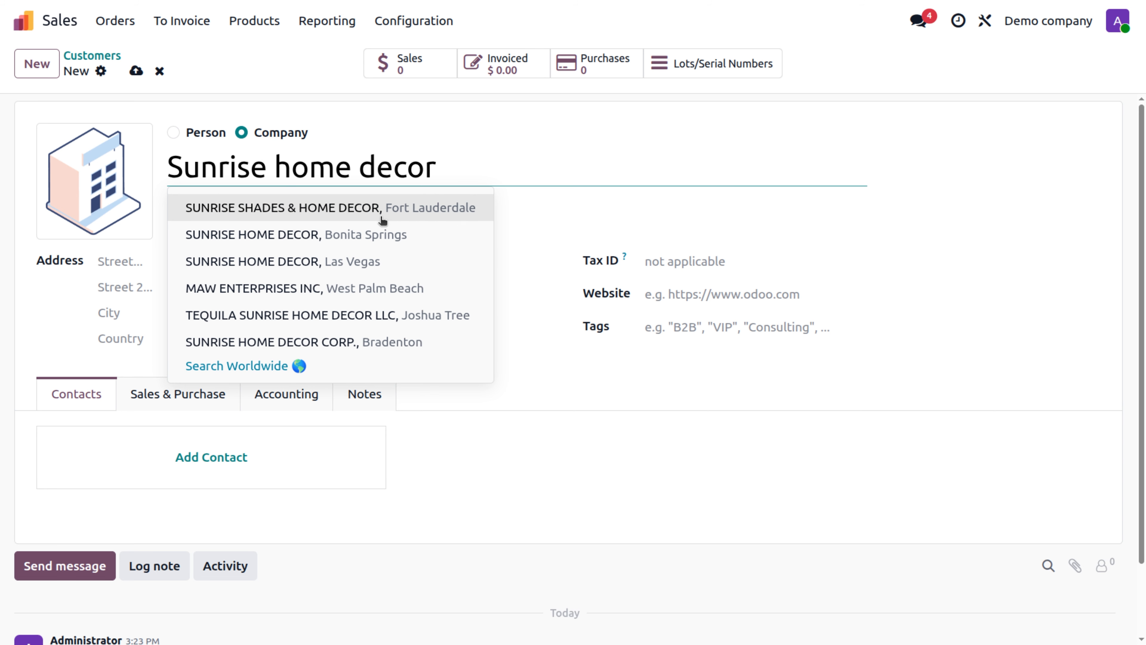
left_click(370, 246)
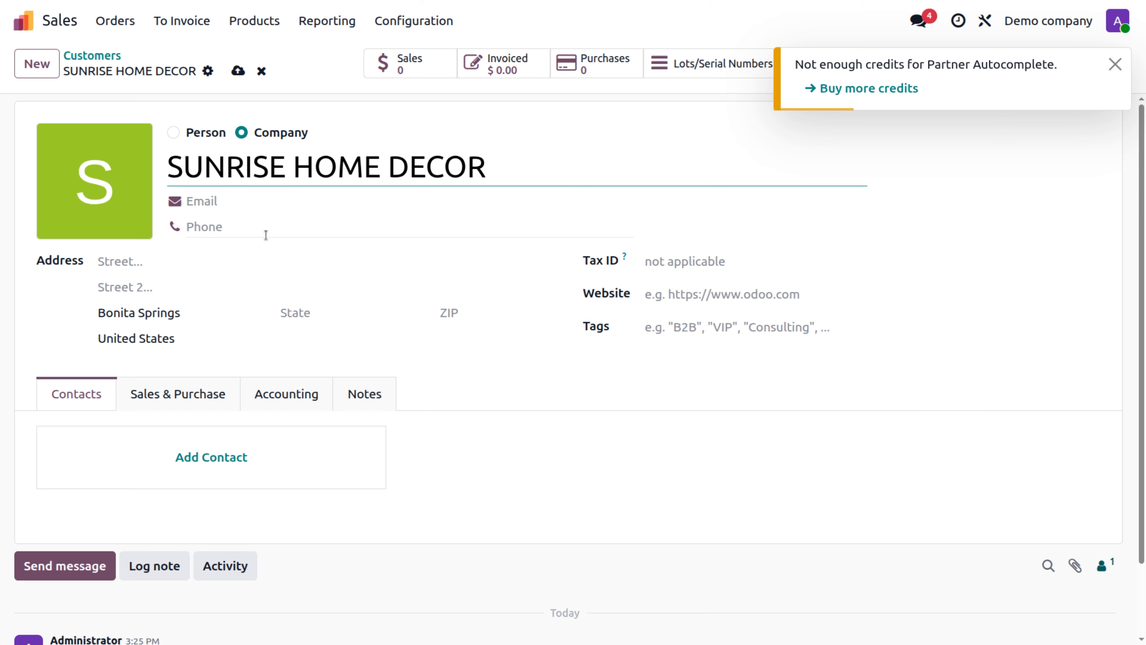
left_click(197, 264)
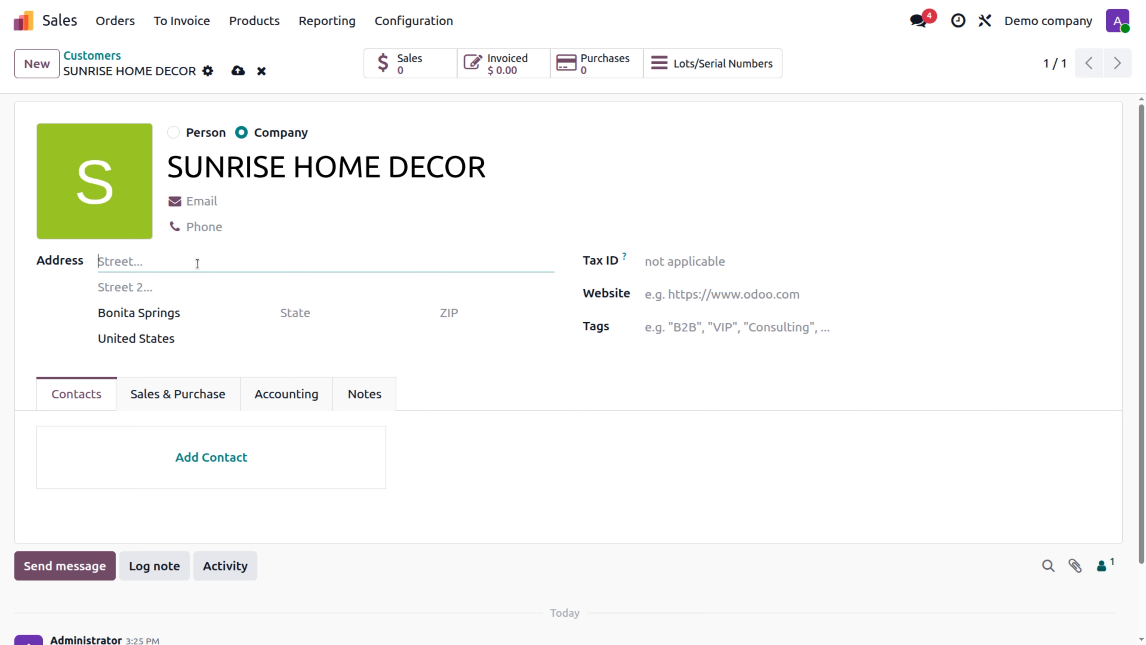
left_click(130, 302)
left_click(129, 288)
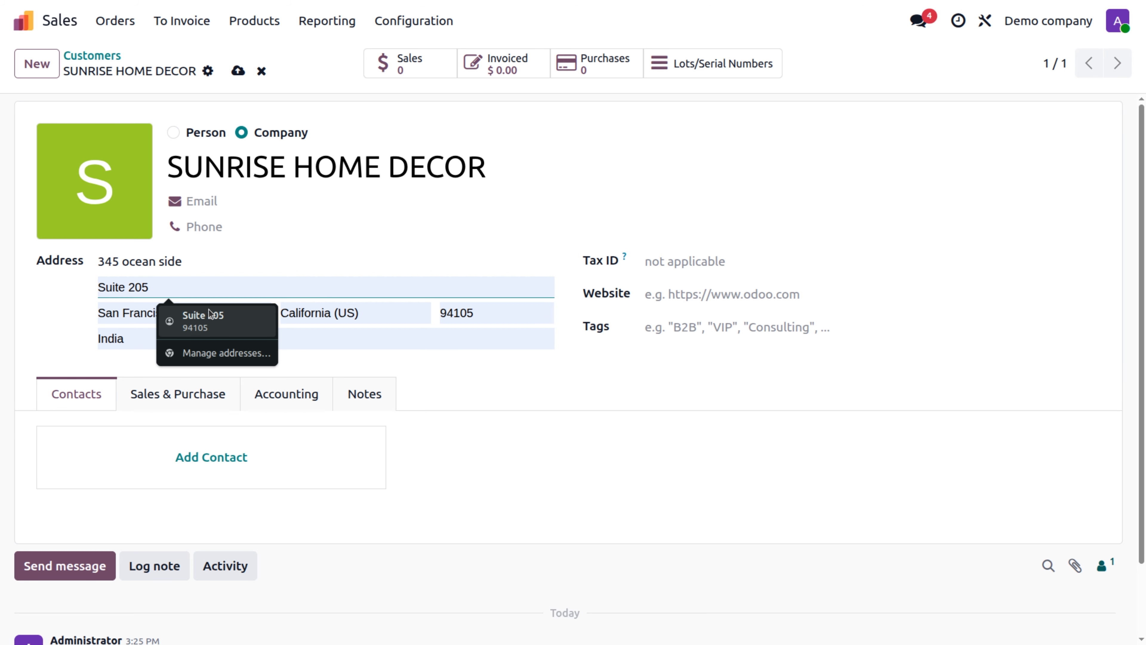
left_click(202, 317)
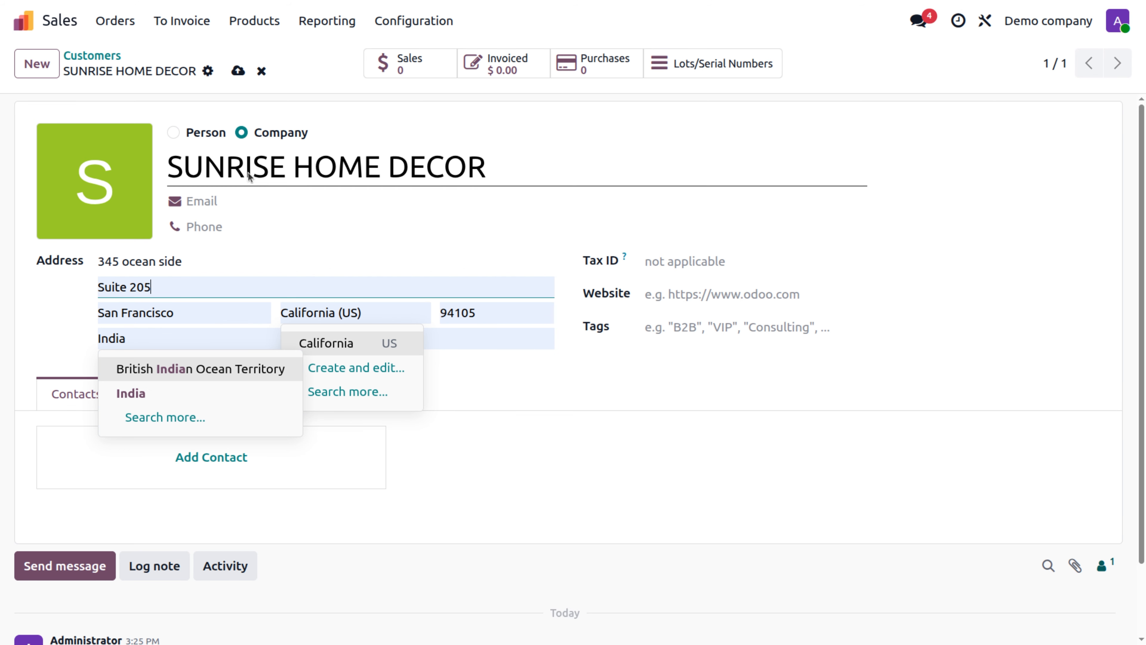
left_click(472, 417)
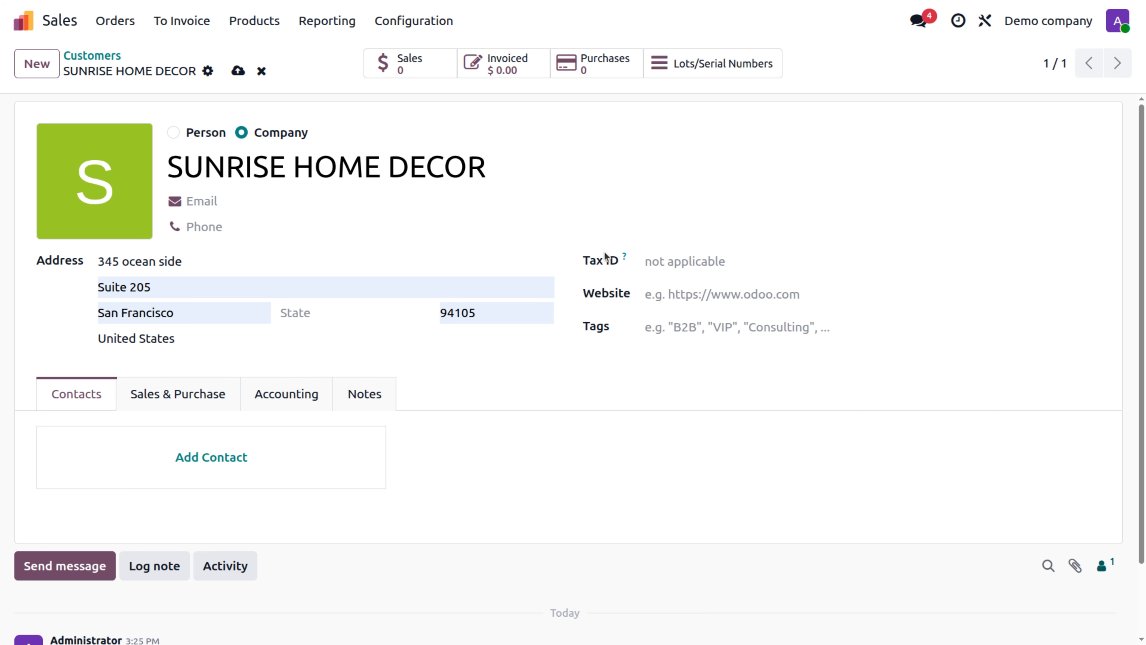
Step: Enter the company e-mail address, correcting the misspelled mail domain
mouse_move(622, 262)
left_click(699, 332)
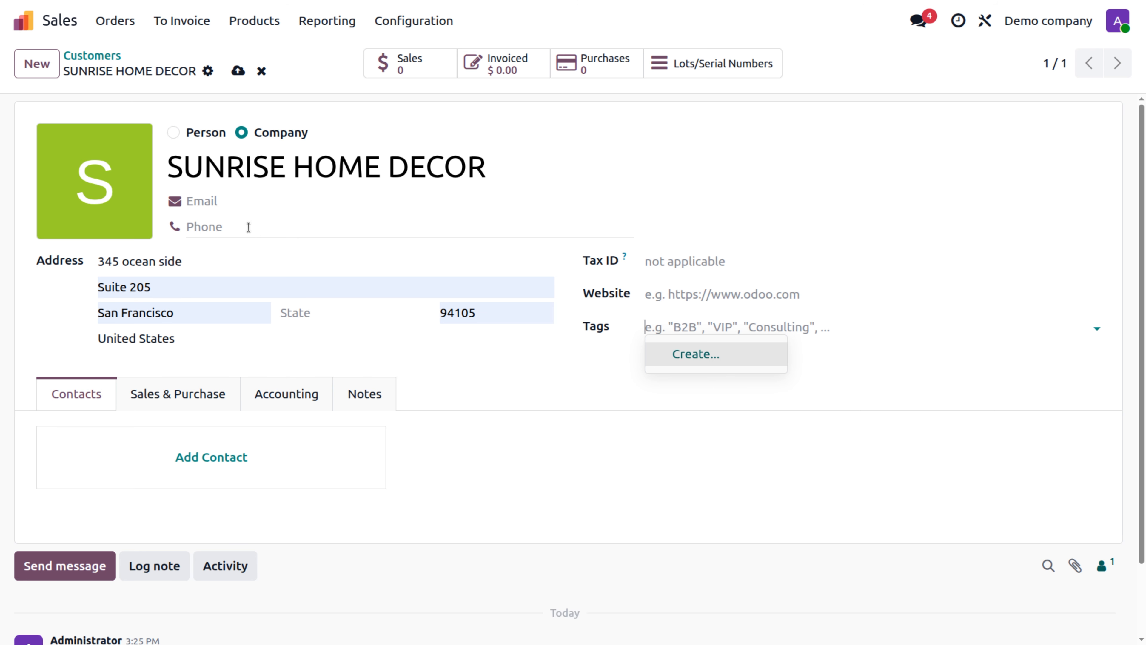
left_click(254, 206)
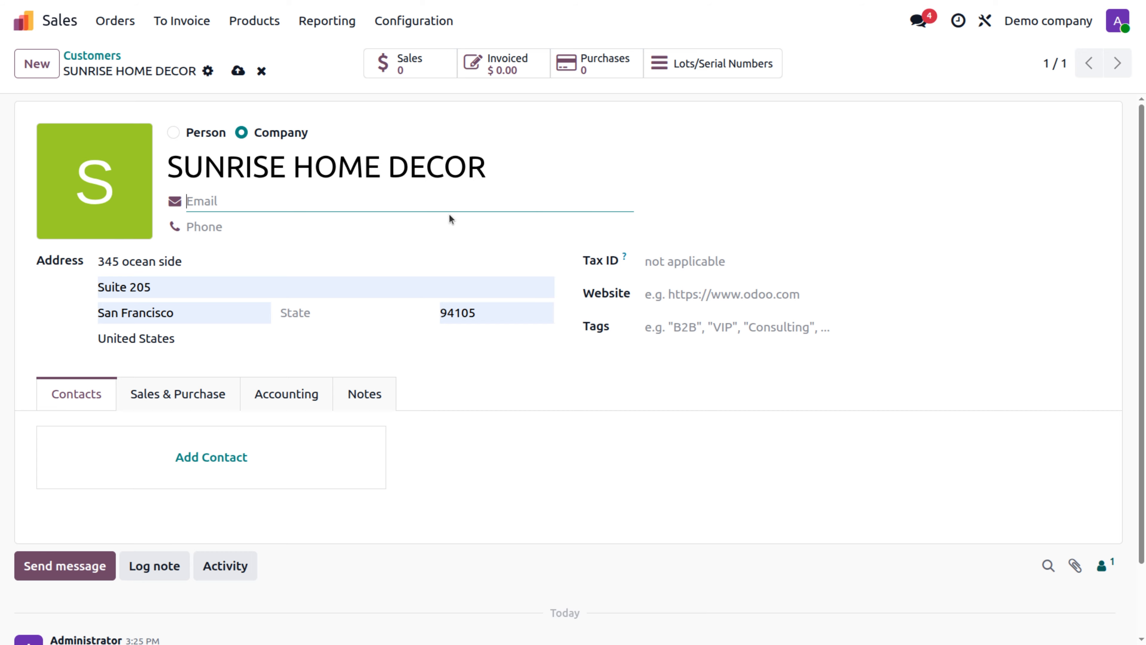
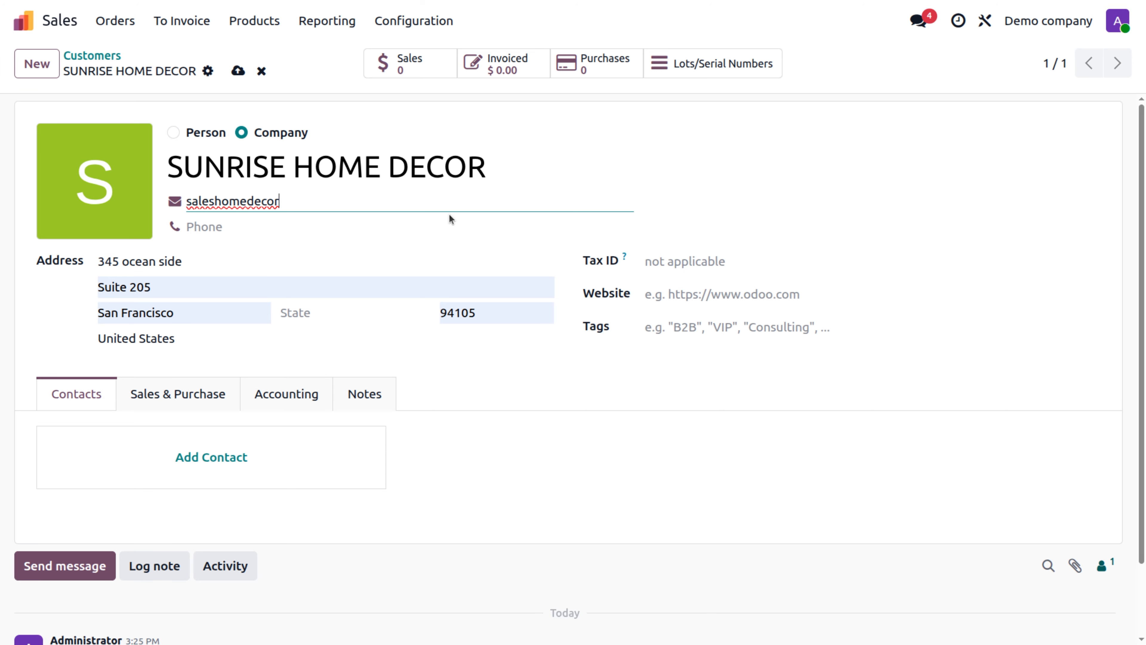
left_click(381, 229)
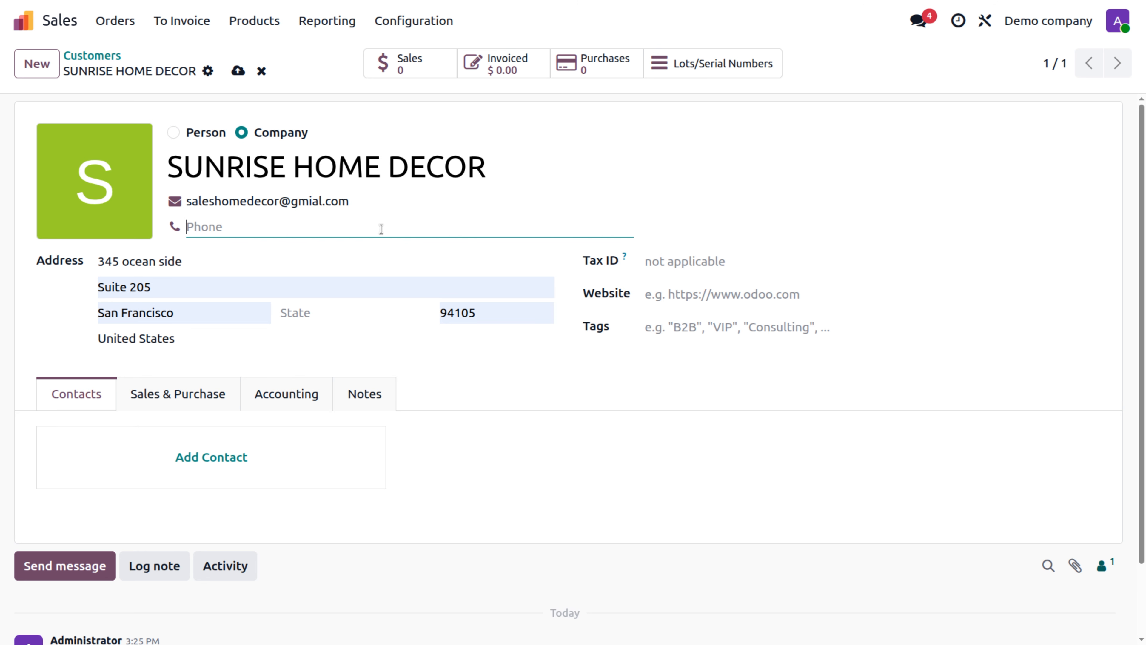
left_click(318, 200)
key("BackSpace")
key("BackSpace")
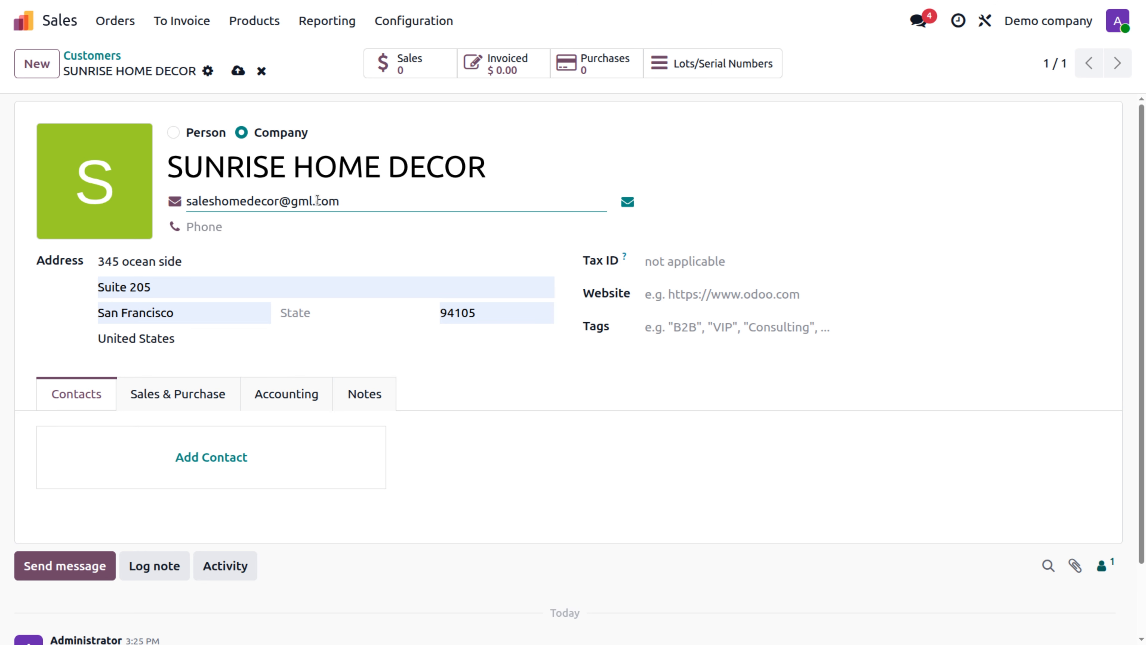
type("ai")
Step: Add the company's phone number
left_click(281, 222)
type("26538612")
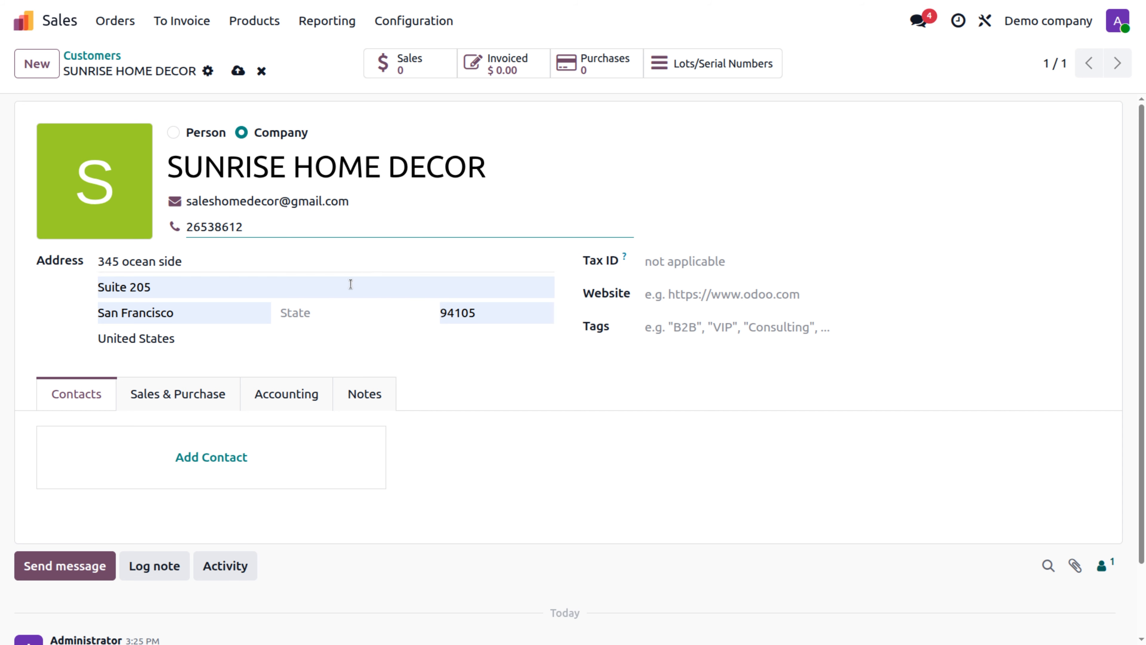
scroll(99, 436, "down", 1)
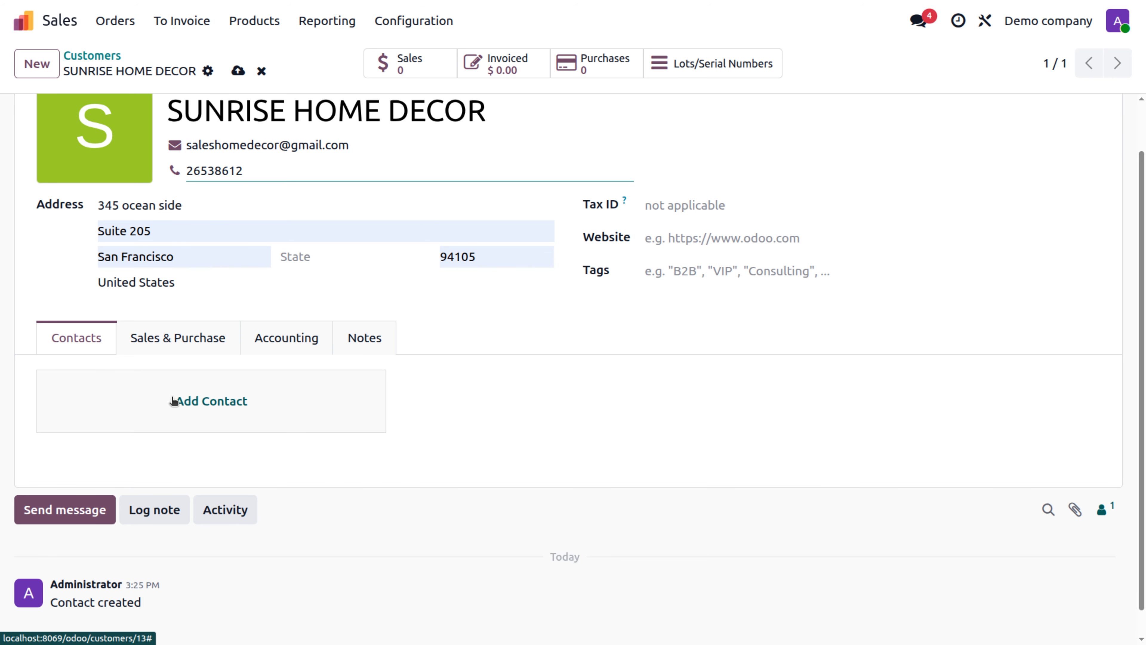
Step: Add a linked contact with name, e-mail, phone and job title 'sales manager', and save it
left_click(187, 405)
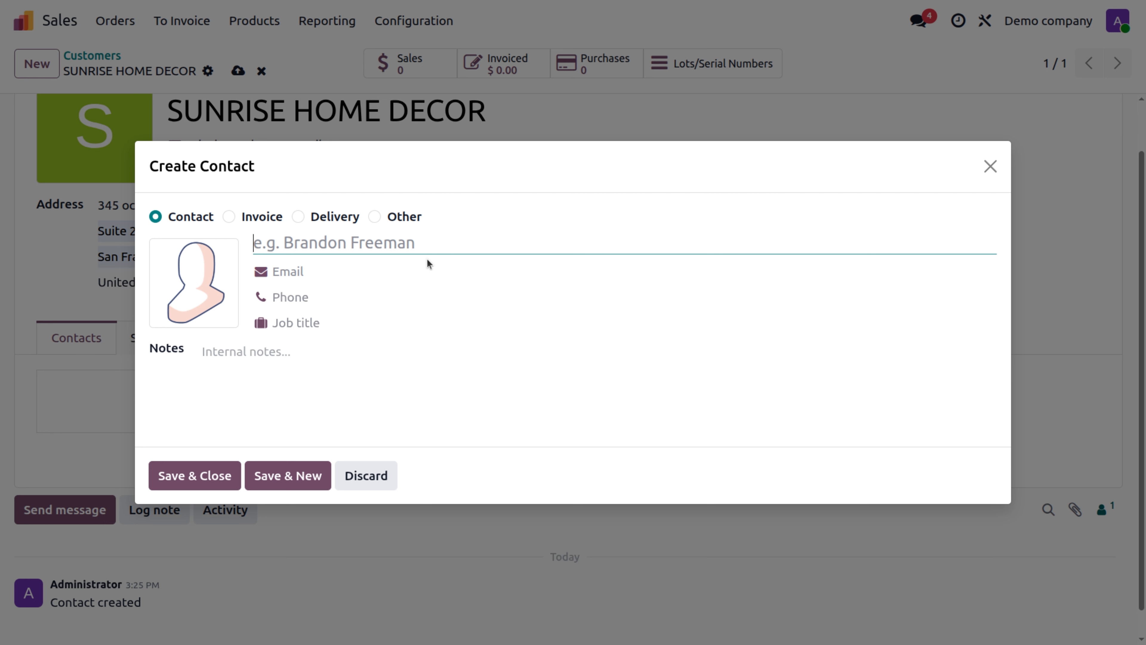
type("jhon")
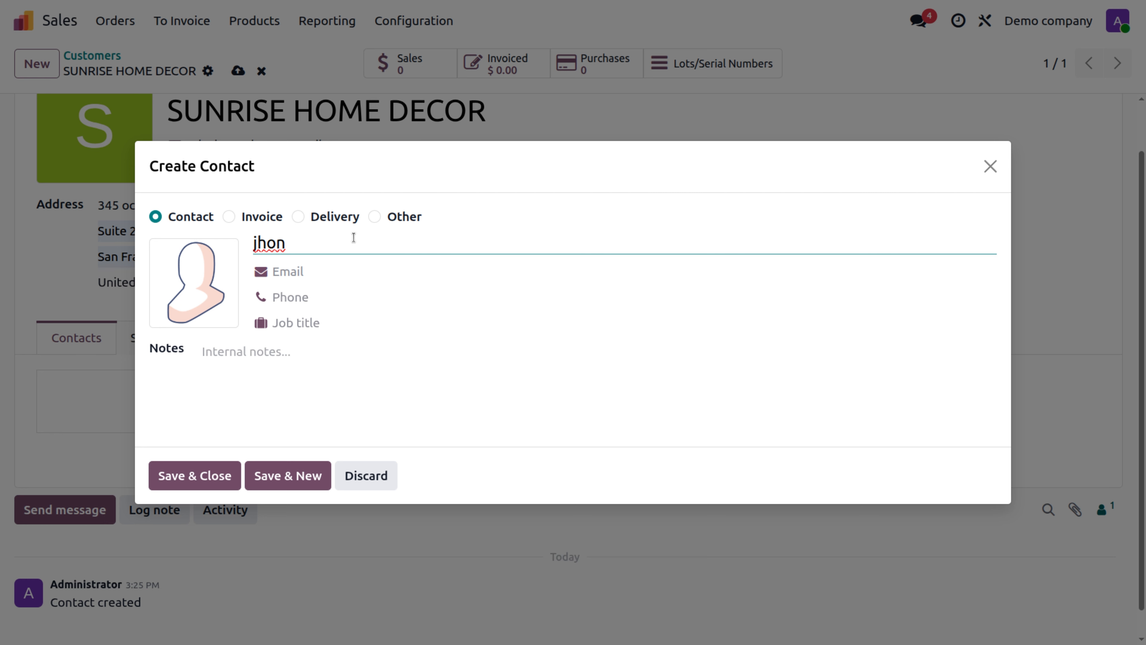
key("BackSpace")
key("BackSpace")
key("BackSpace")
key("BackSpace")
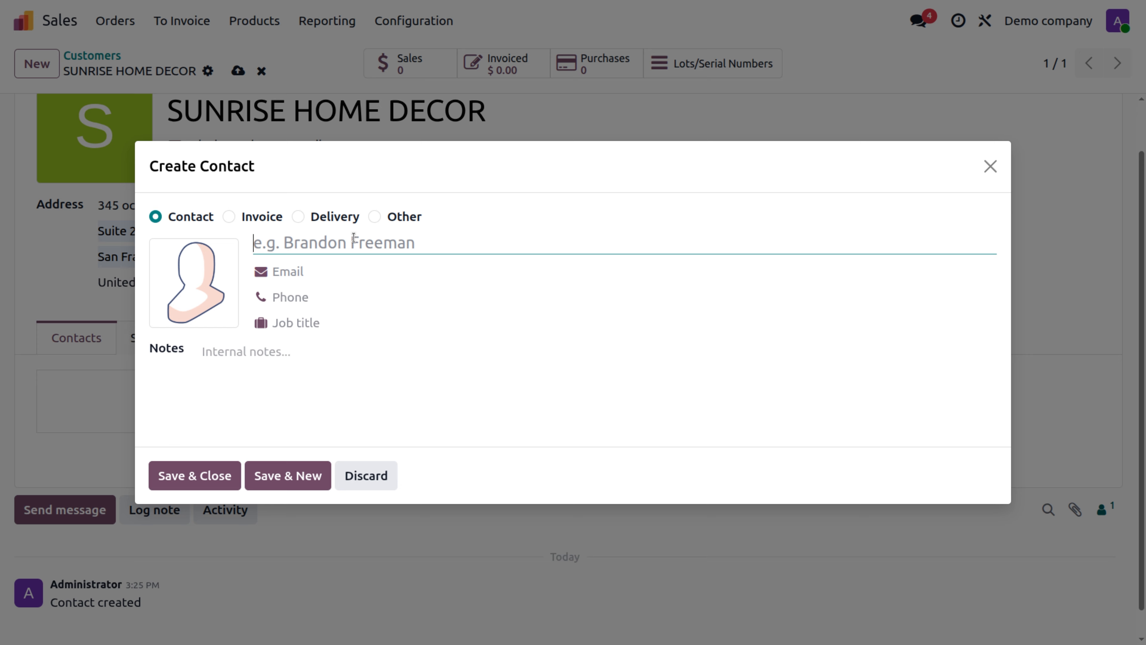
type("tessa")
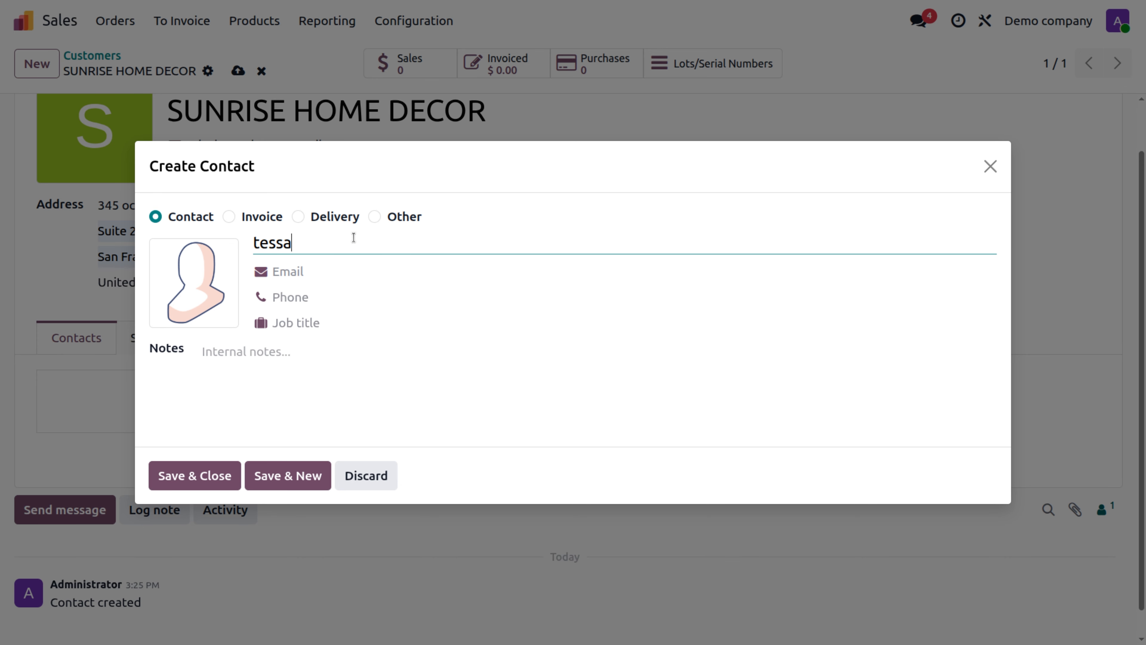
left_click(316, 278)
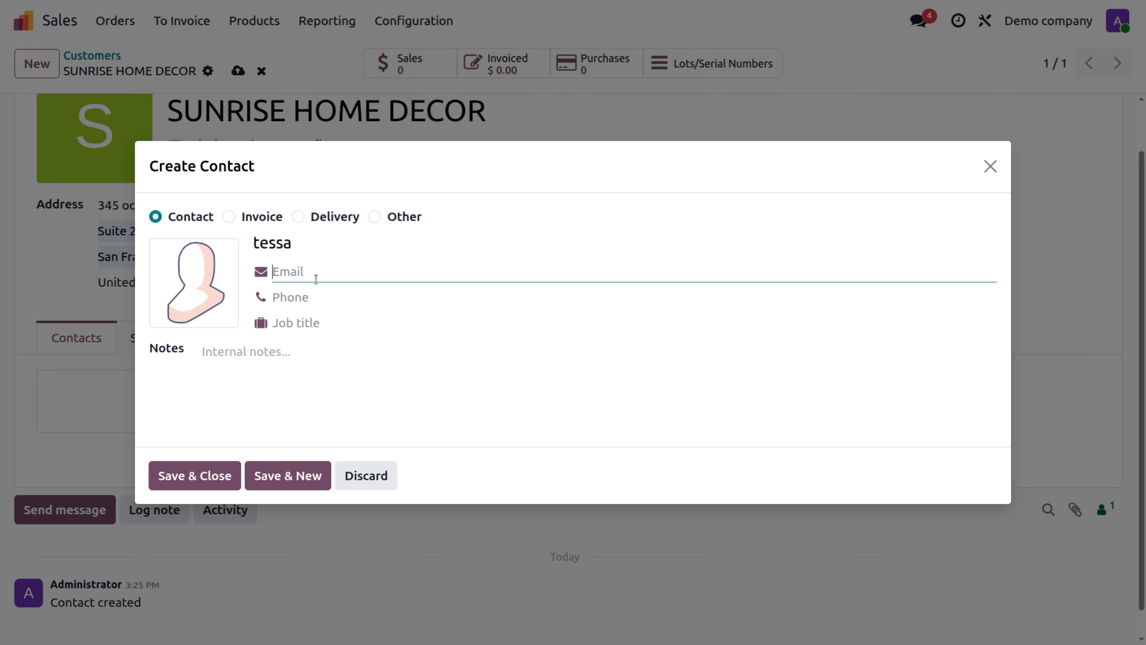
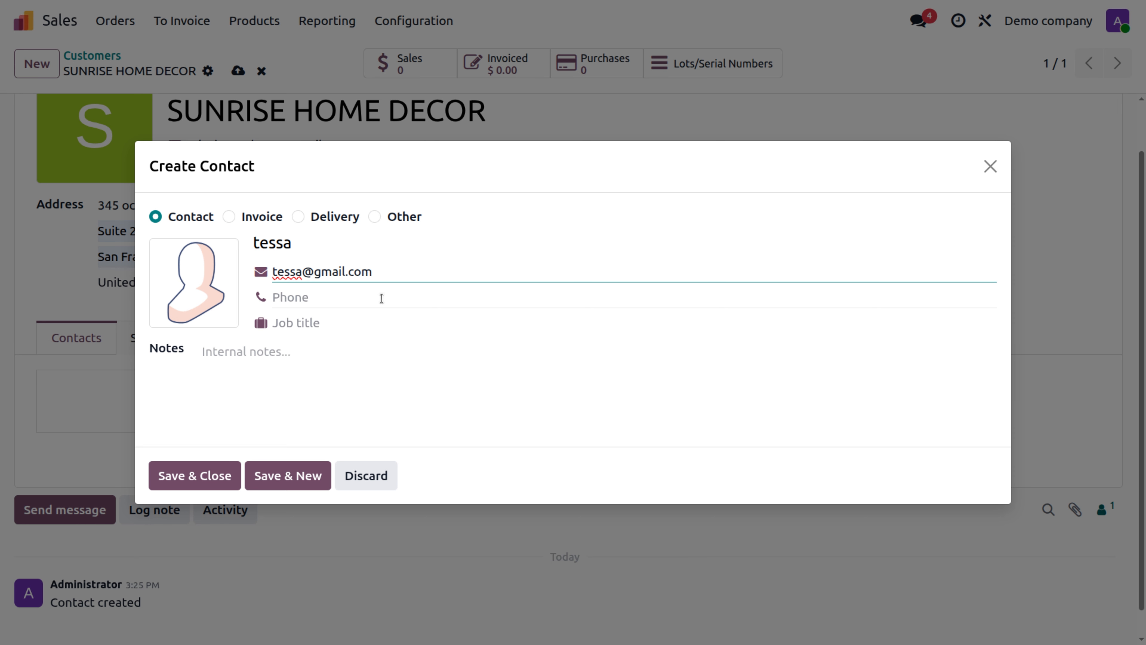
left_click(381, 297)
type("56765328")
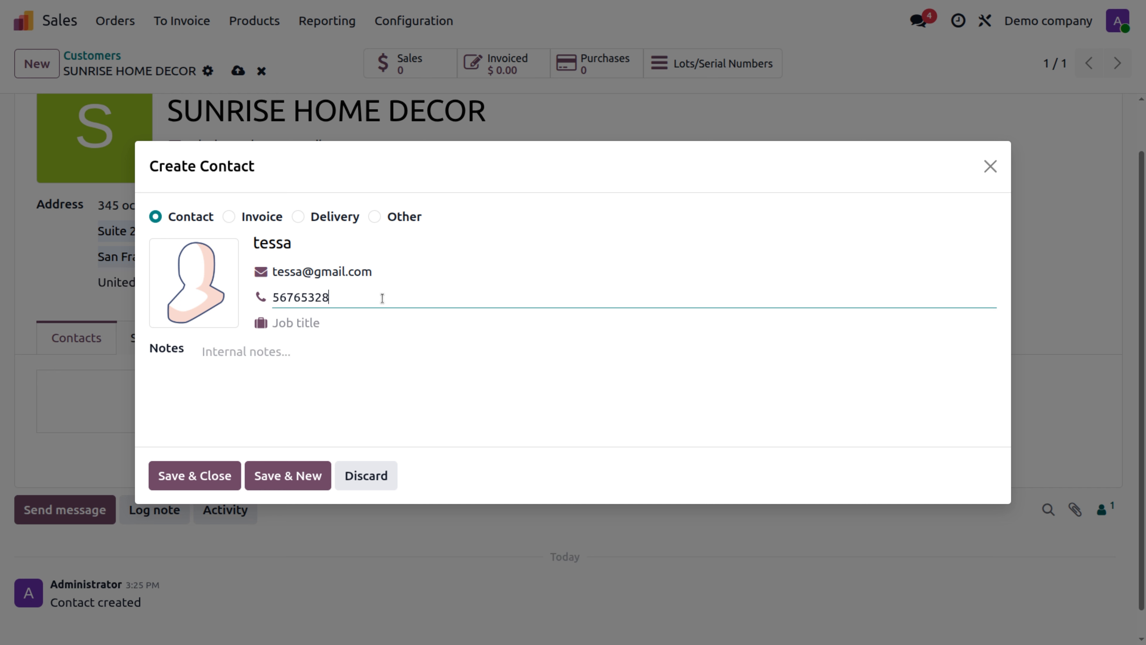
left_click(318, 324)
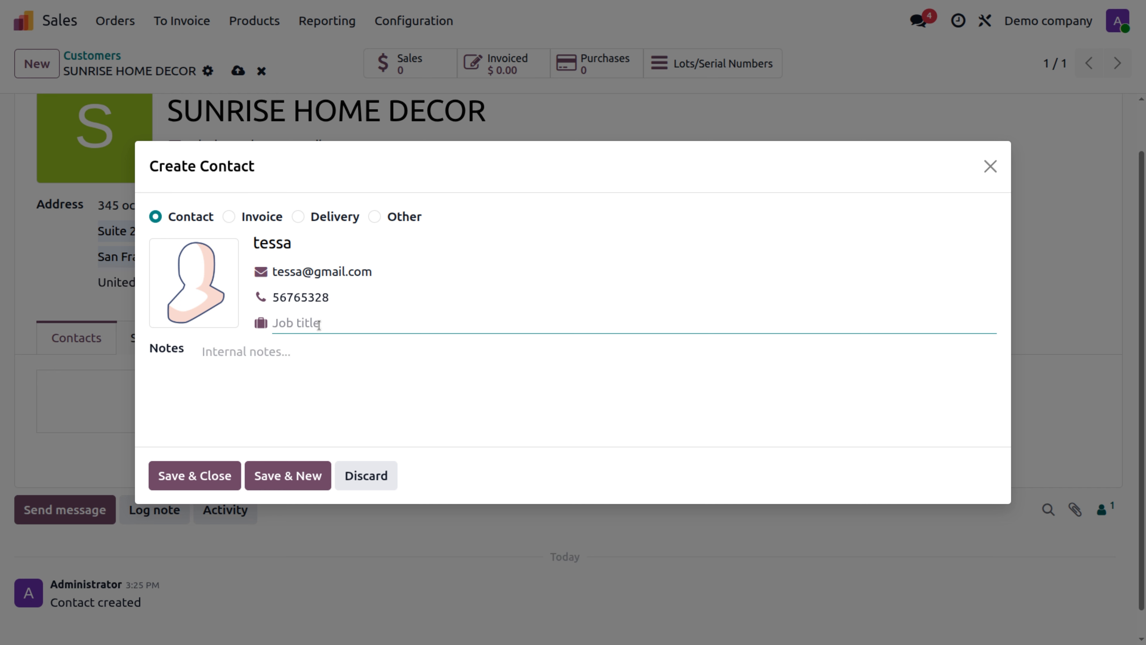
type("sales manager")
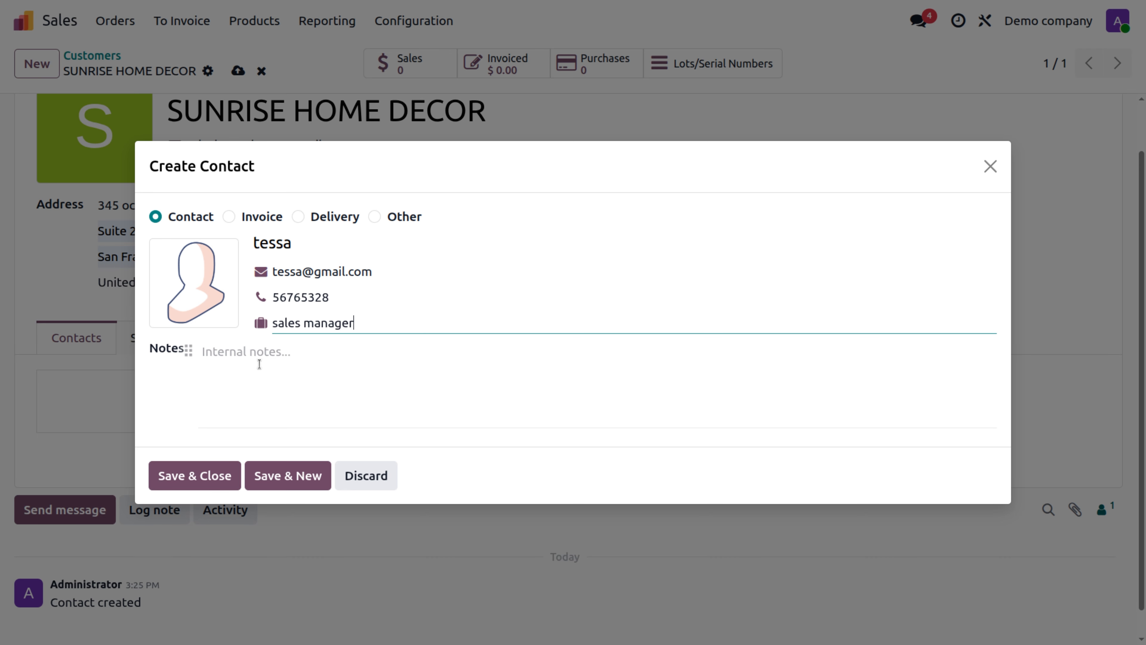
left_click(210, 476)
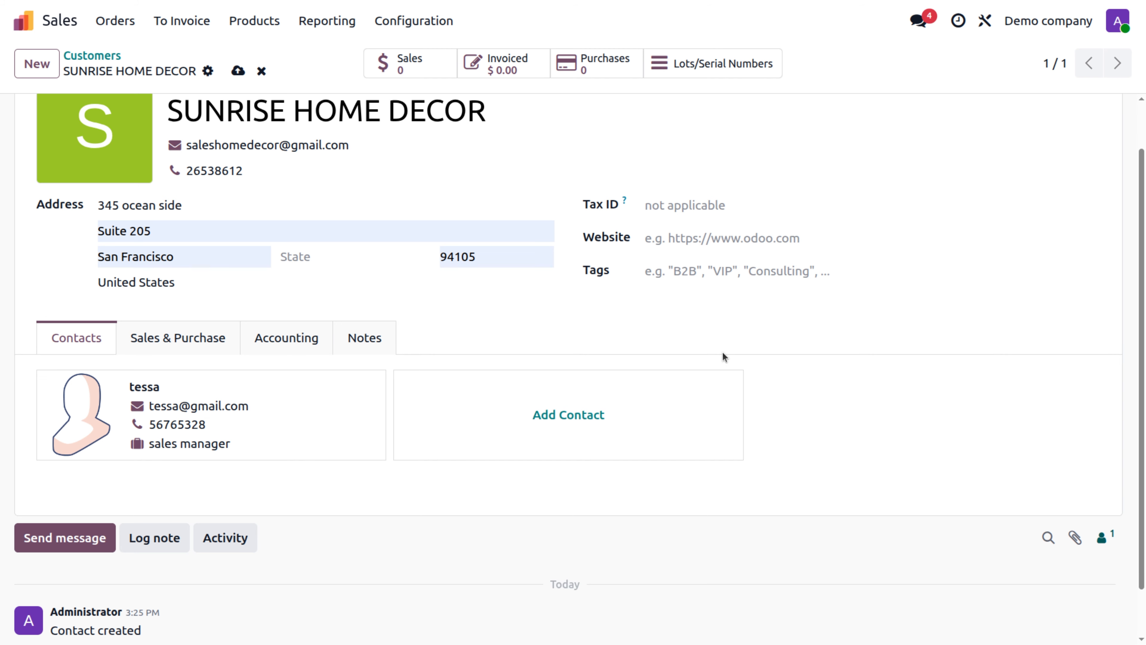
left_click(536, 411)
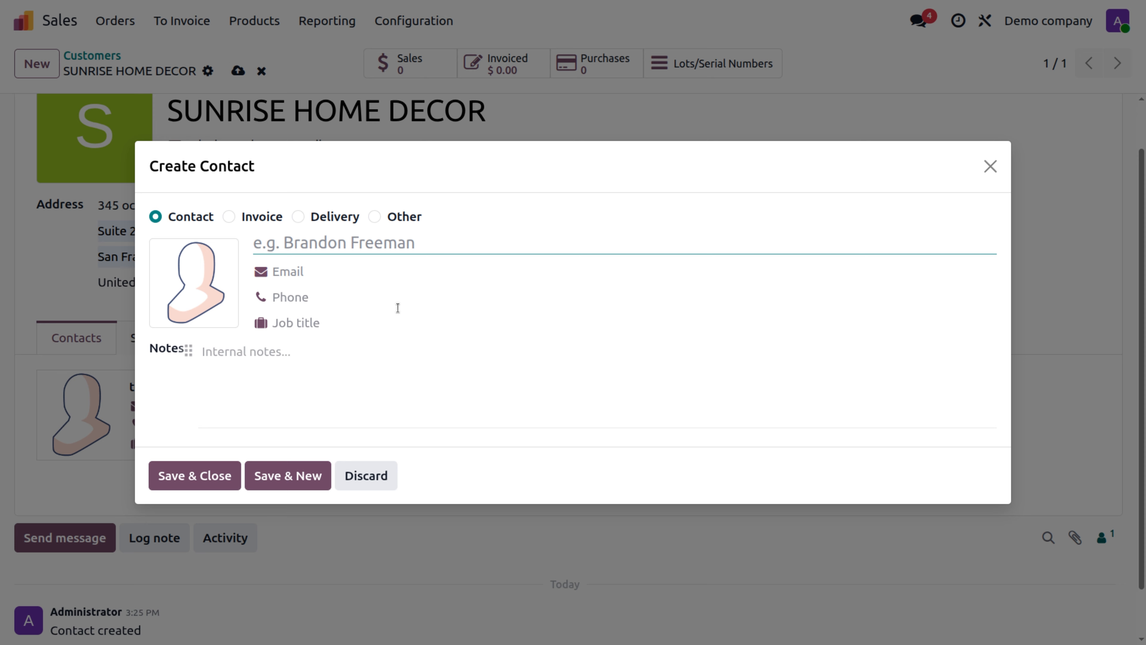
left_click(228, 217)
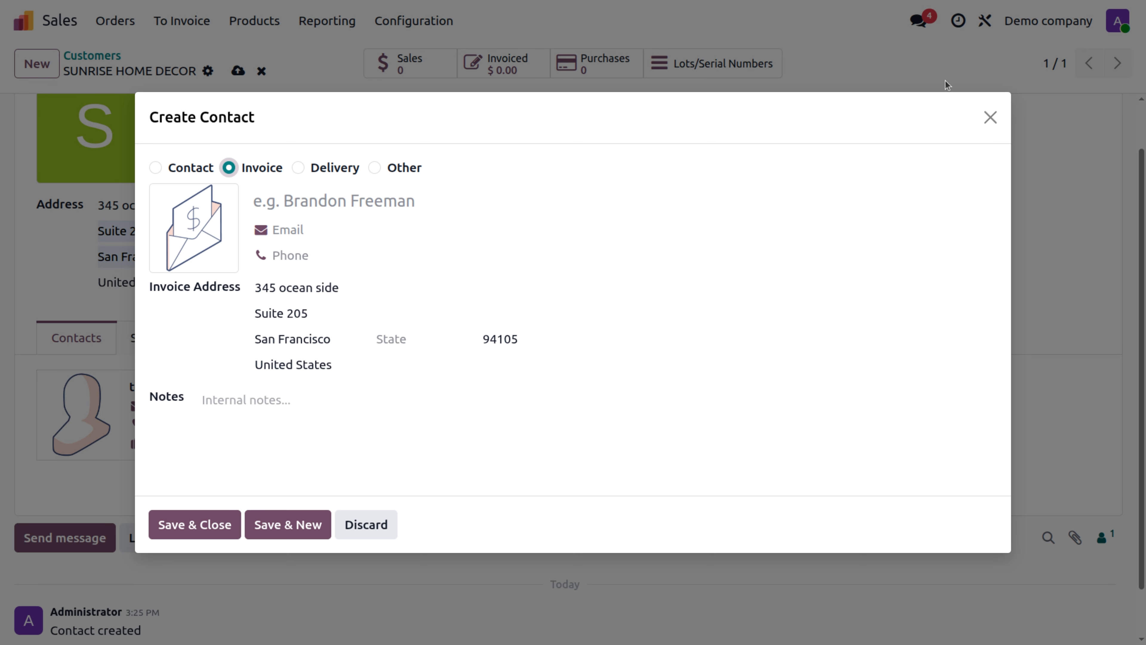
left_click(990, 118)
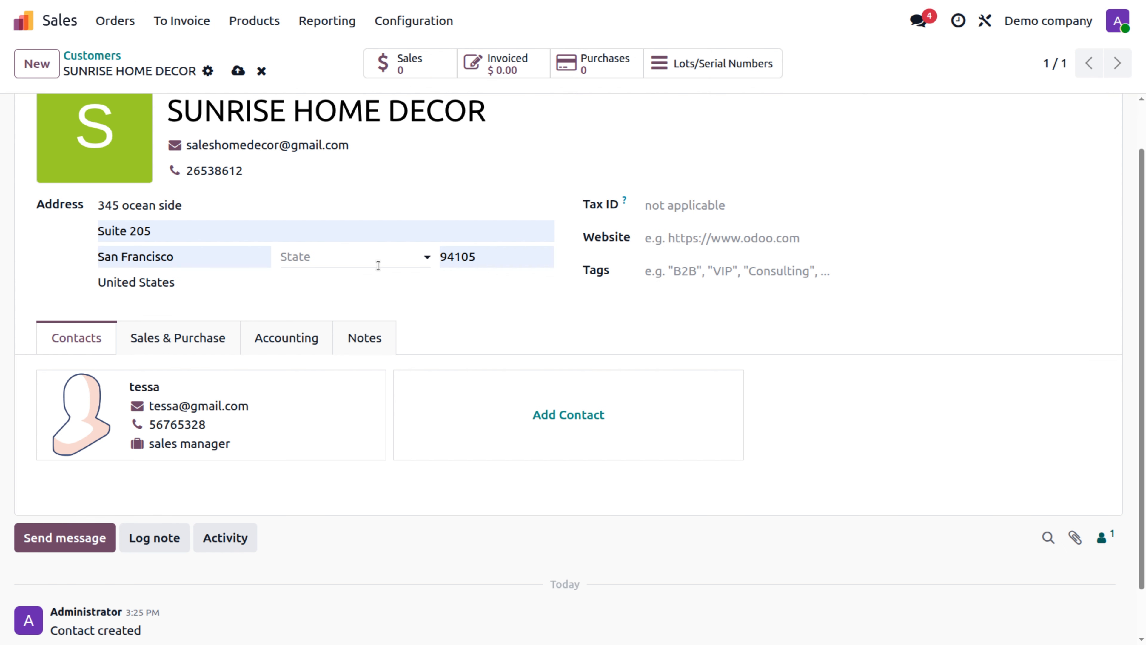
Step: Set salesperson Administrator, 15 Days terms, Manual Payment (Demo Business Bank) and Standard delivery
left_click(176, 351)
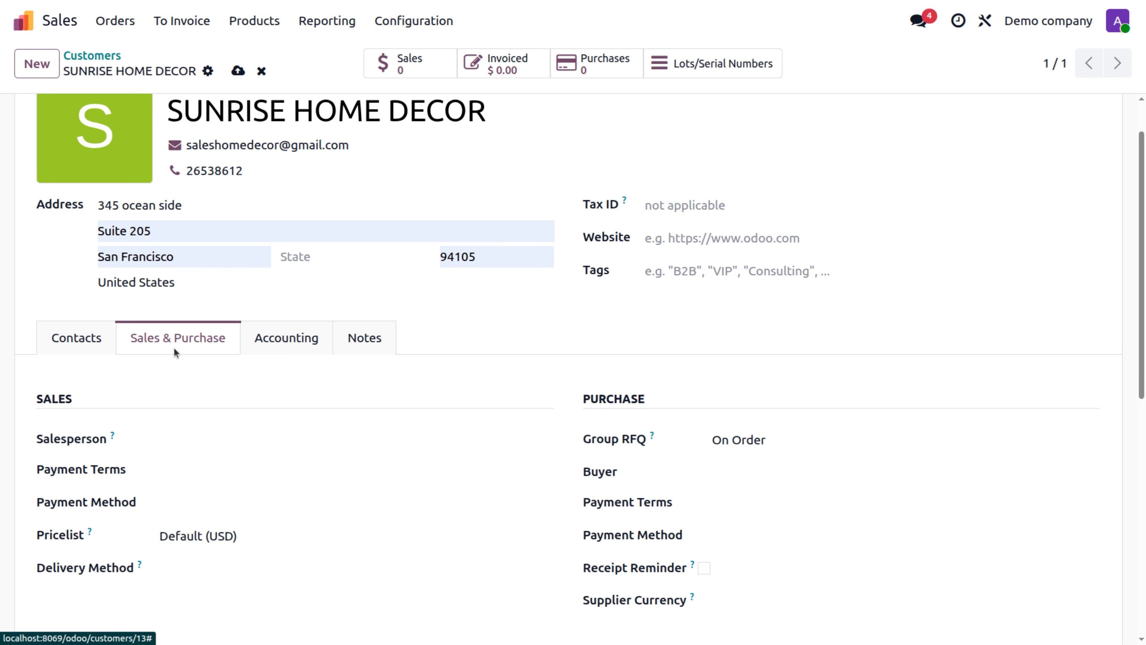
scroll(175, 352, "down", 3)
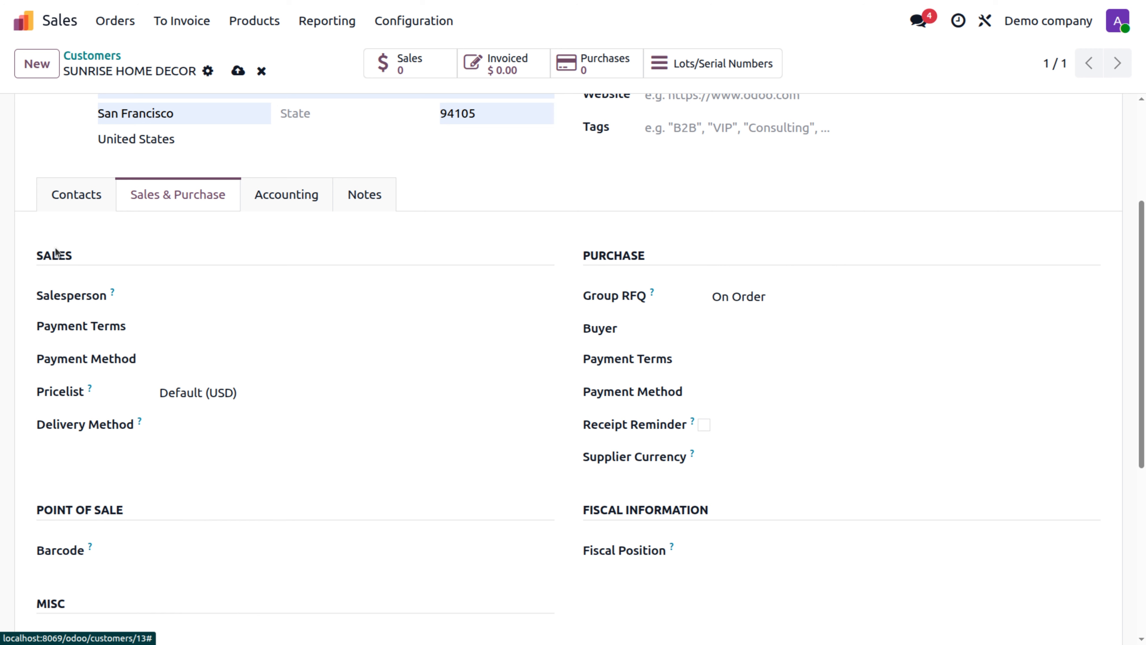
left_click(256, 298)
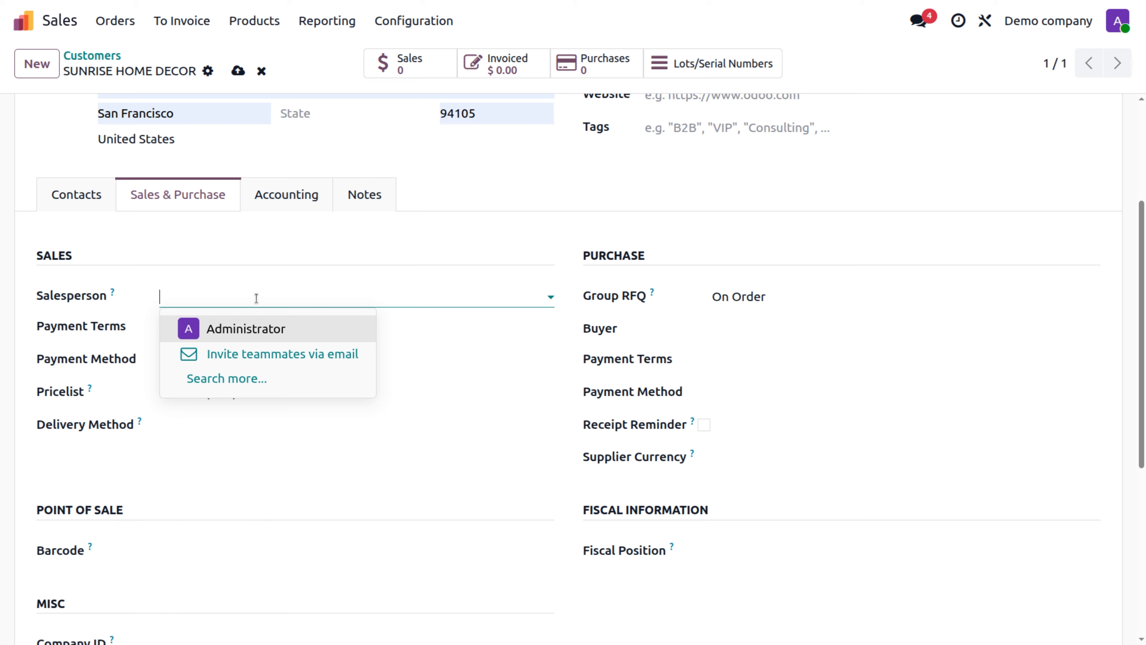
left_click(240, 330)
left_click(240, 332)
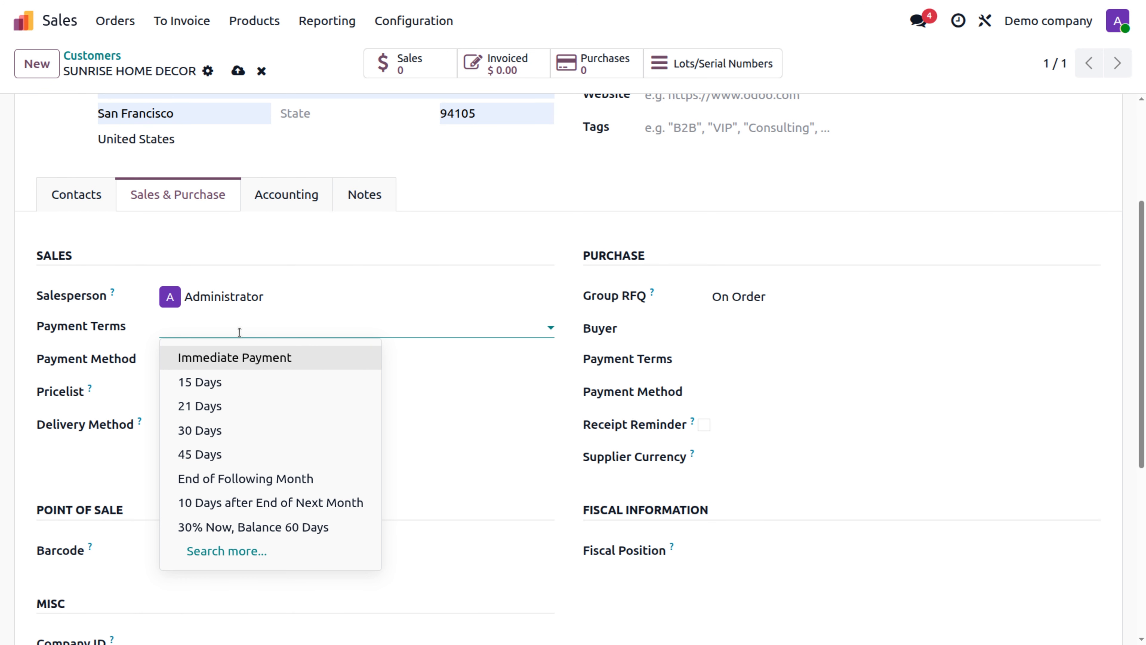
left_click(242, 383)
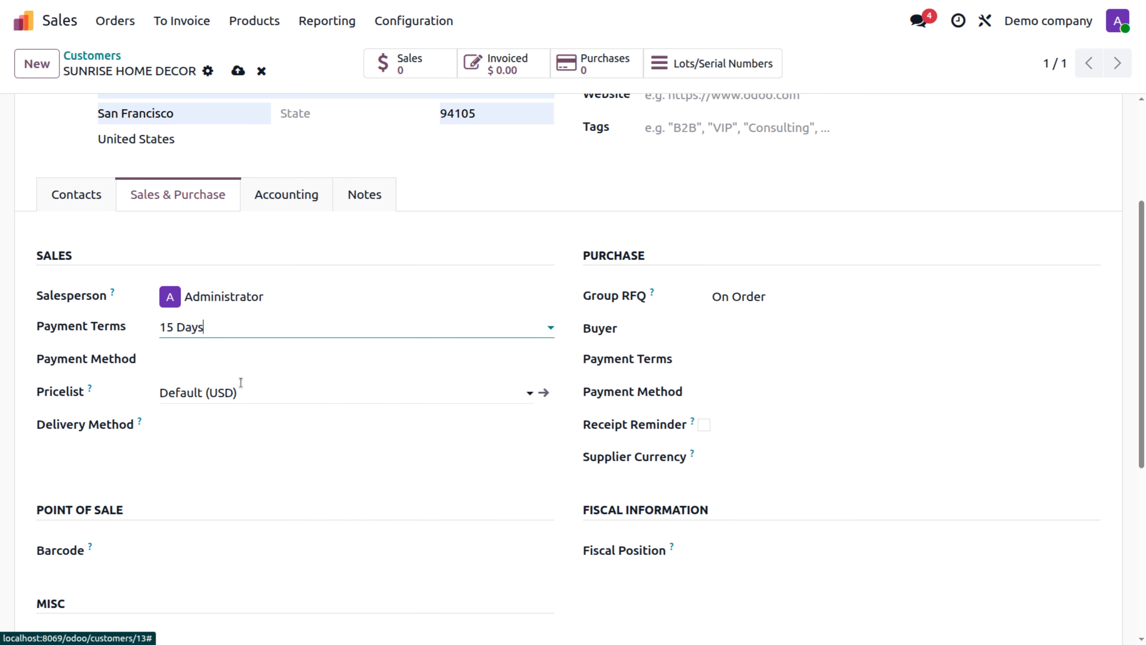
left_click(251, 366)
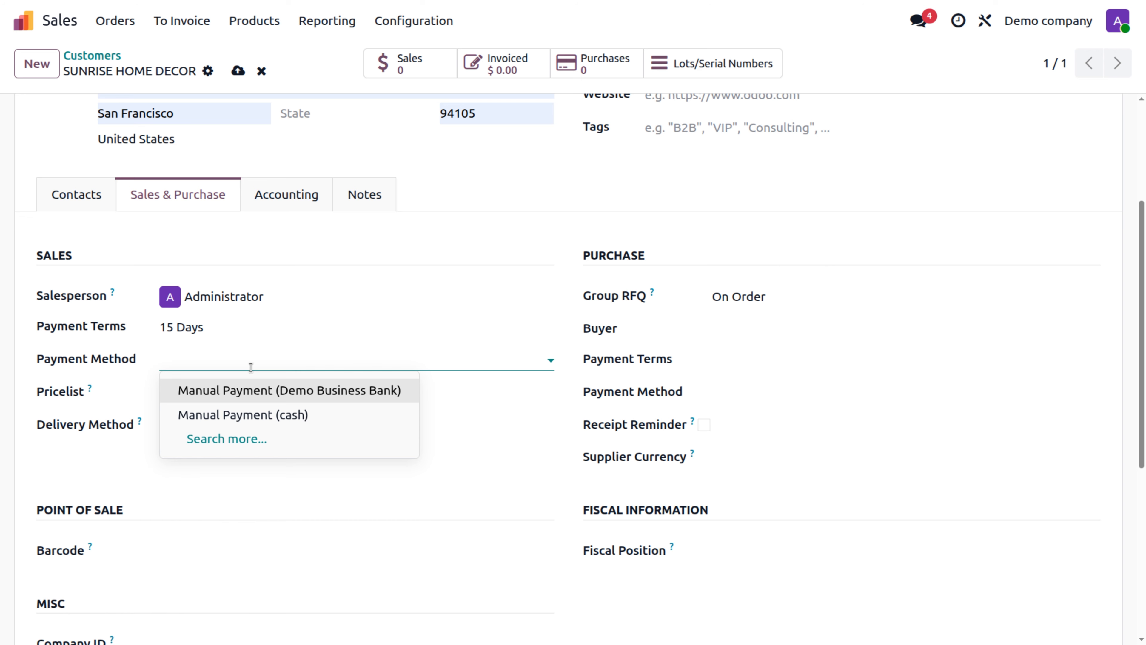
left_click(242, 396)
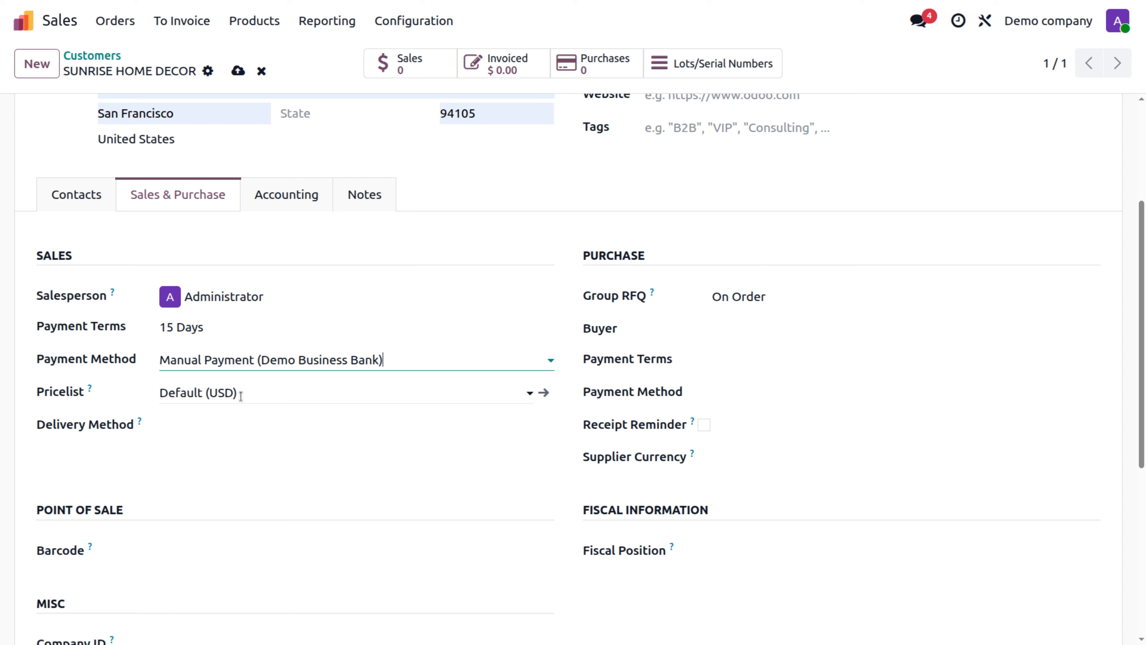
left_click(212, 433)
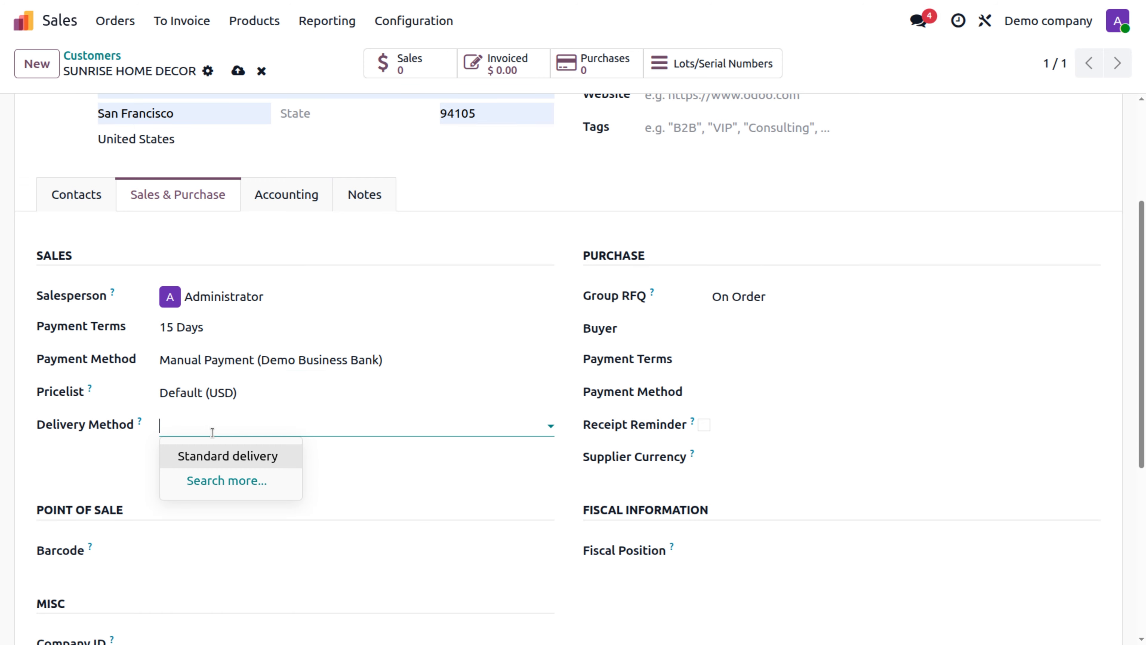
left_click(224, 466)
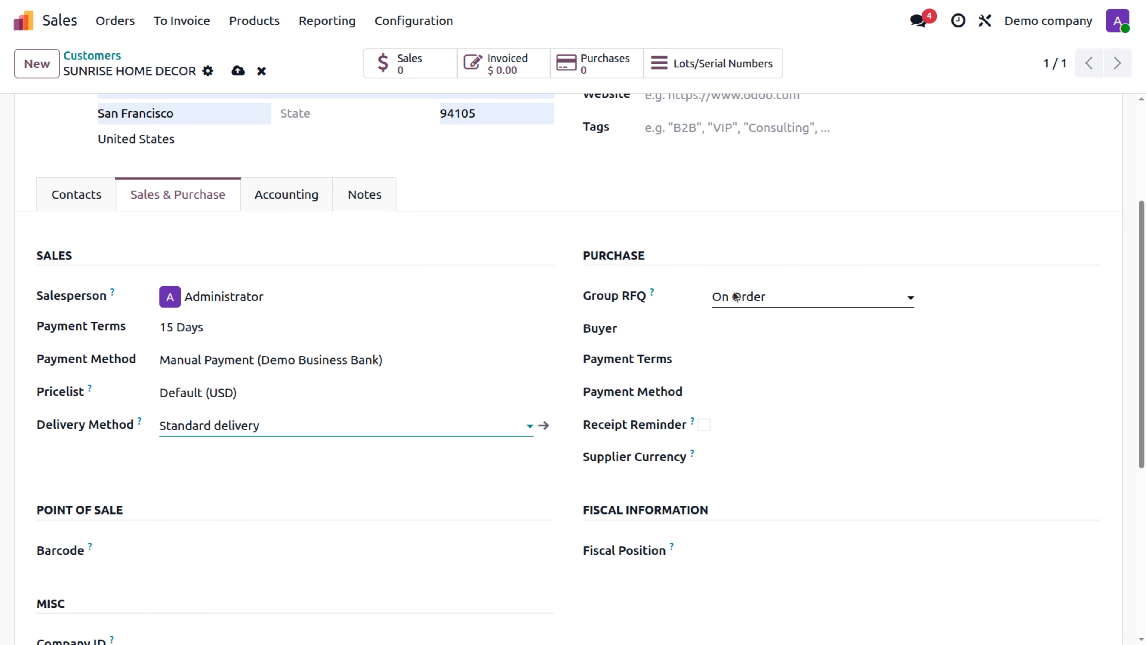
Step: Make Administrator the buyer with 15 Days purchase payment terms
left_click(738, 326)
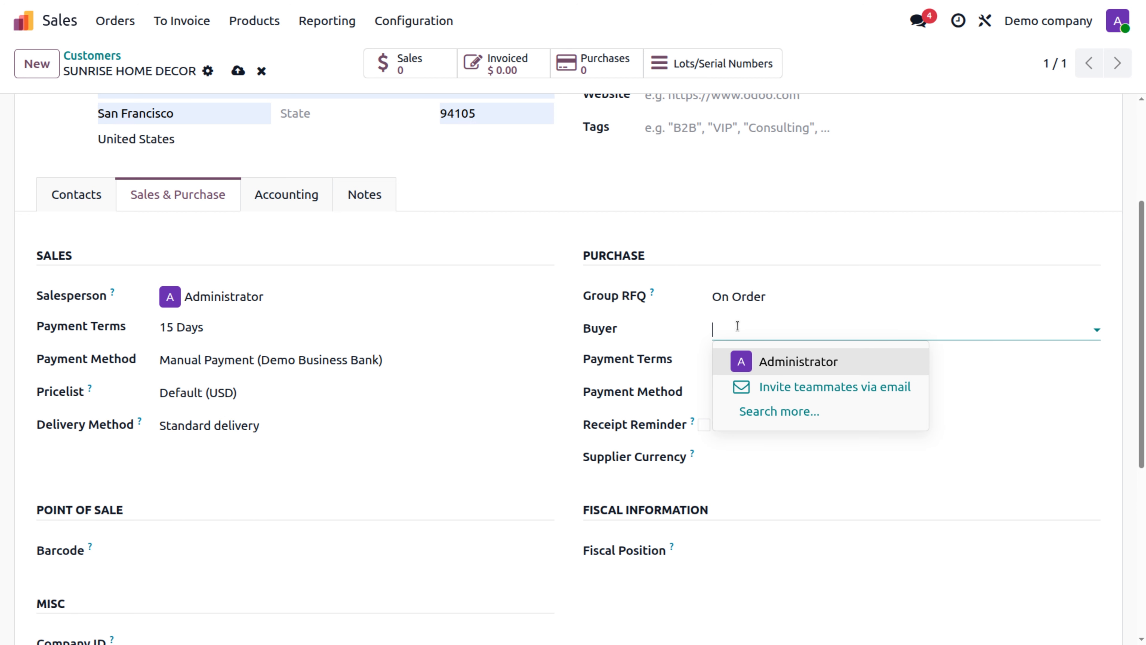
left_click(767, 361)
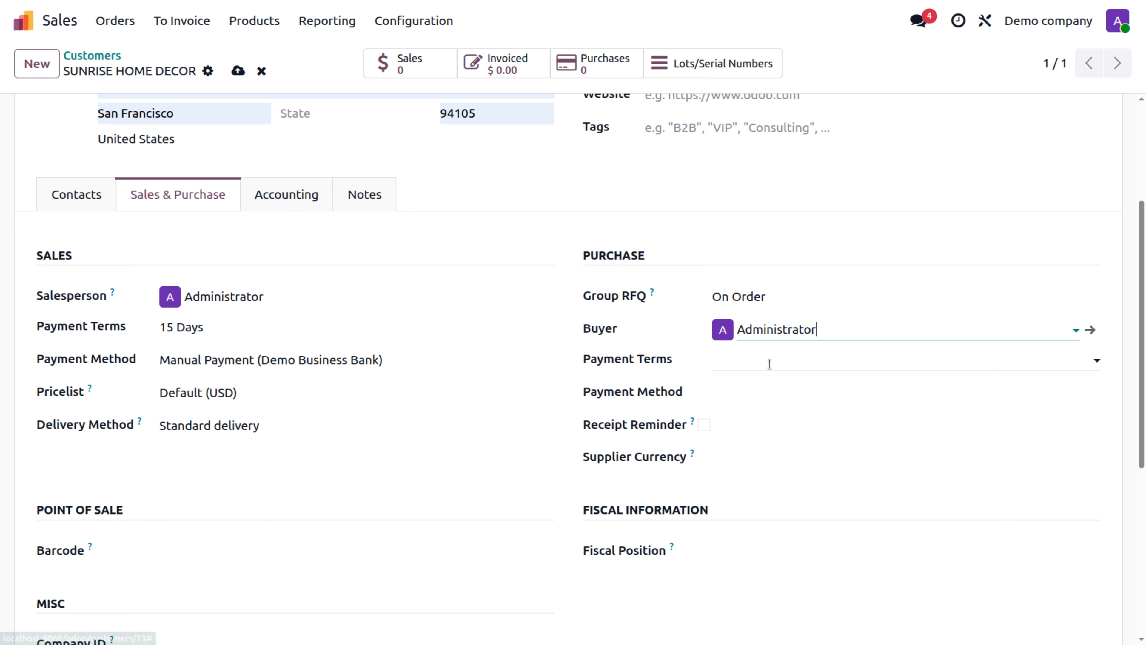
left_click(769, 361)
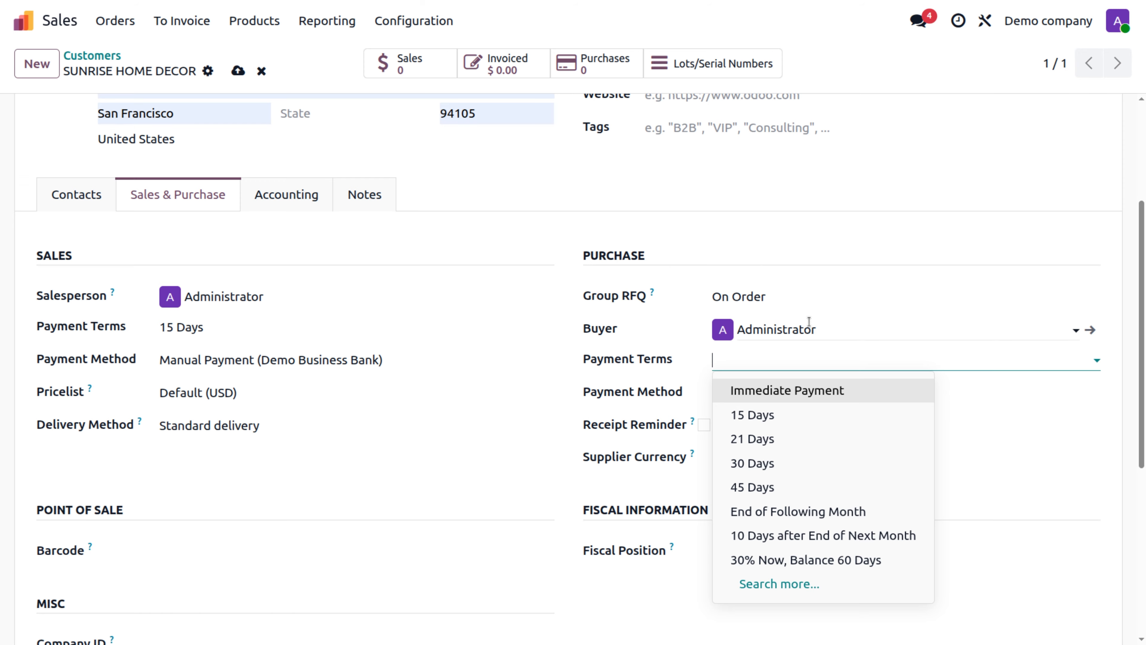
left_click(764, 415)
Step: Set purchase payment method Manual Payment (Demo Business Bank) and supplier currency USD
left_click(750, 399)
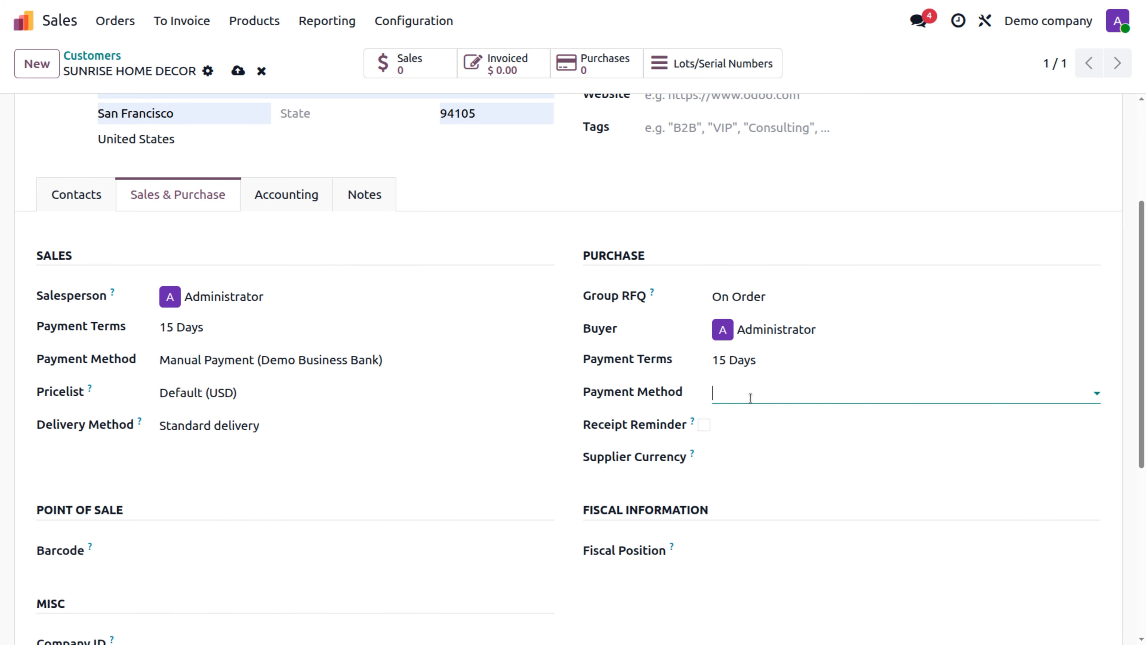
left_click(756, 433)
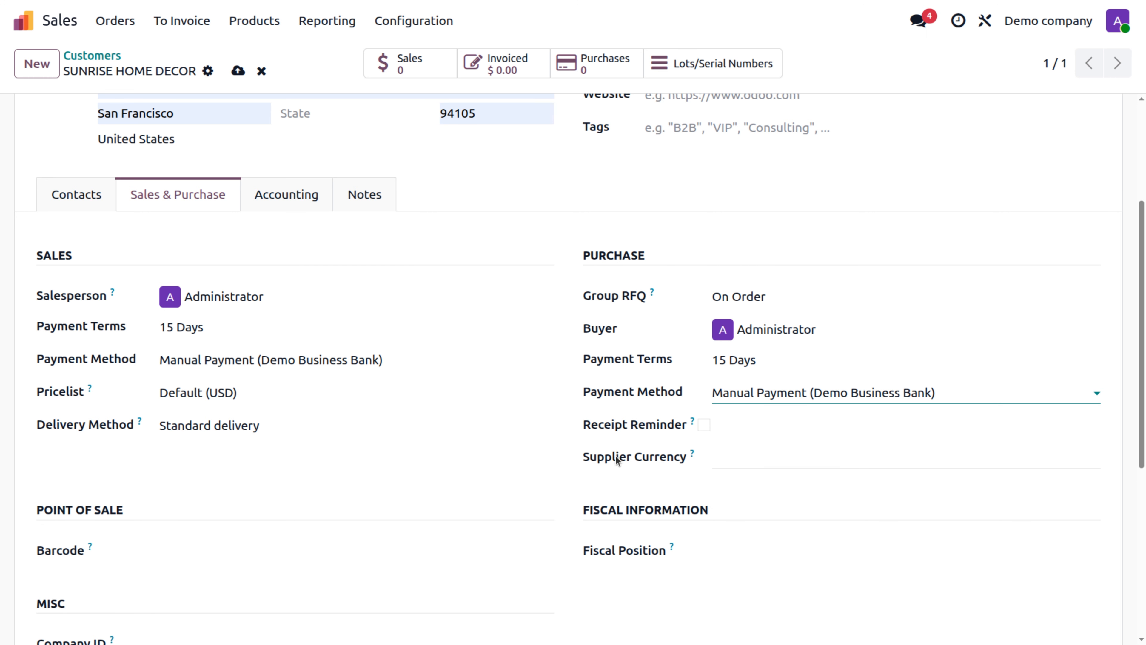
mouse_move(692, 426)
left_click(730, 458)
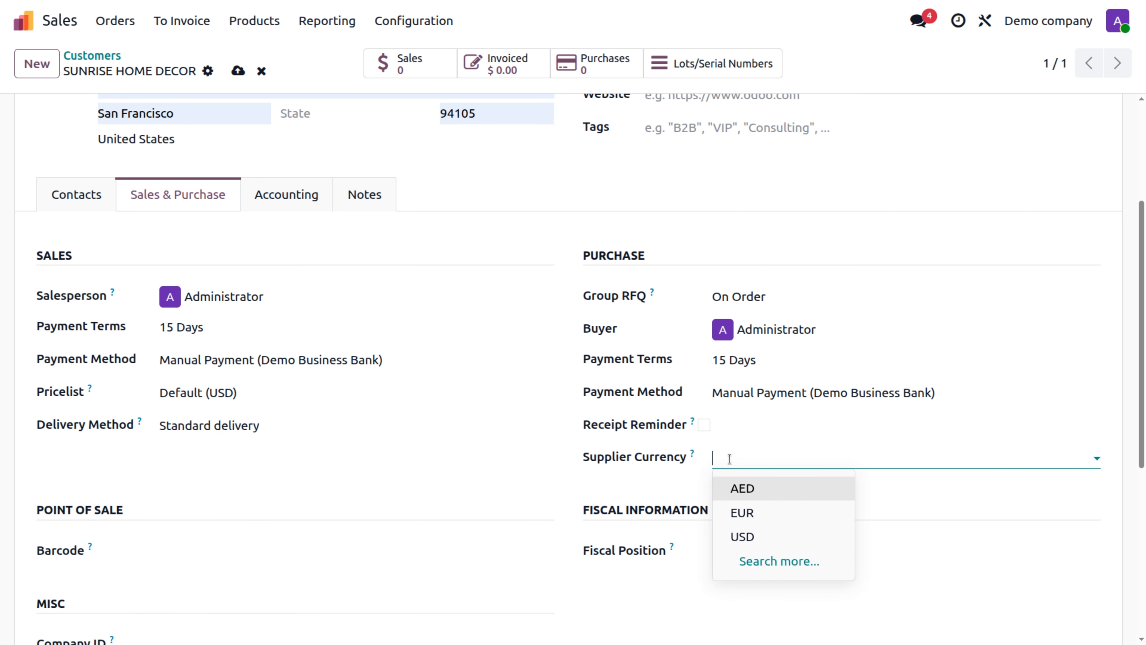
left_click(742, 537)
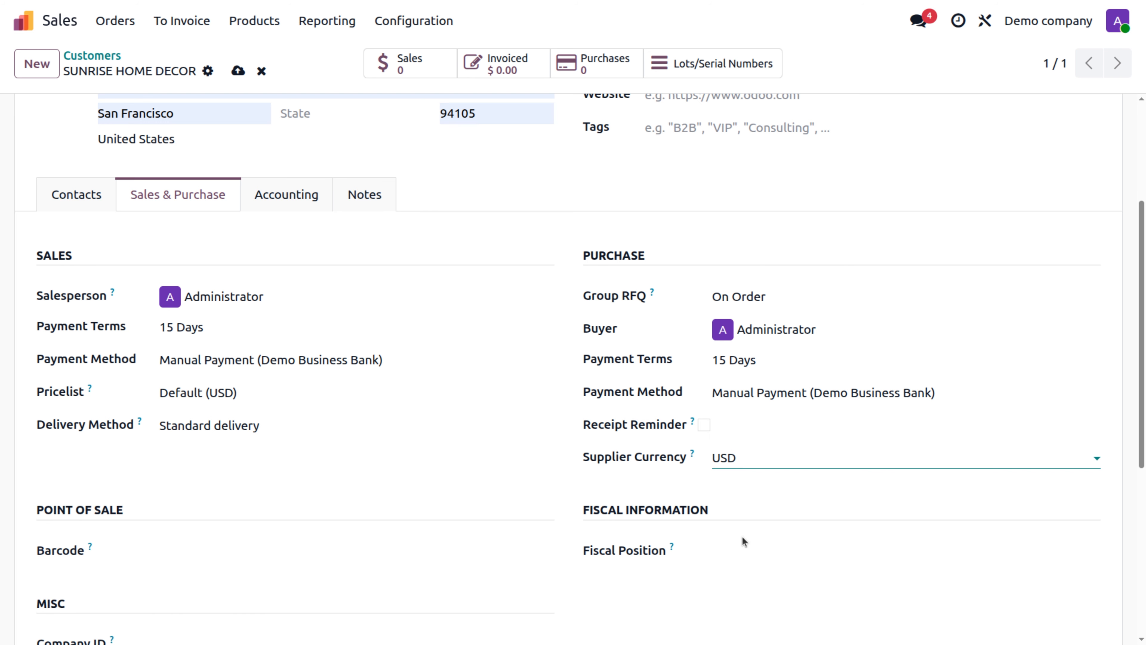
scroll(527, 490, "down", 5)
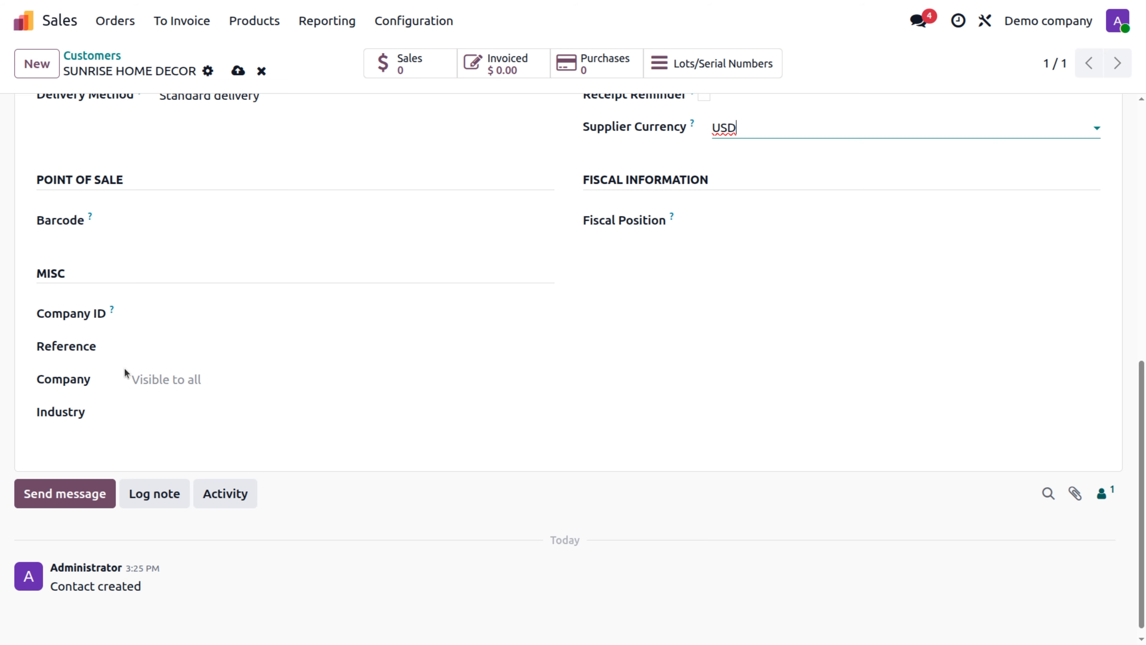
scroll(186, 420, "up", 6)
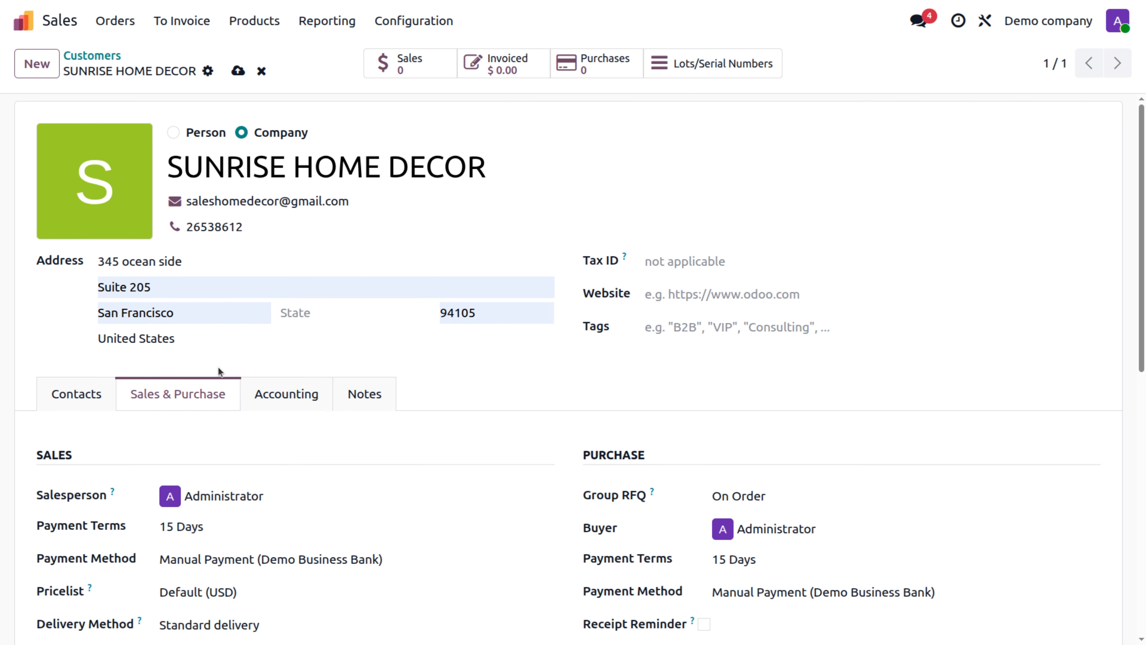
left_click(289, 404)
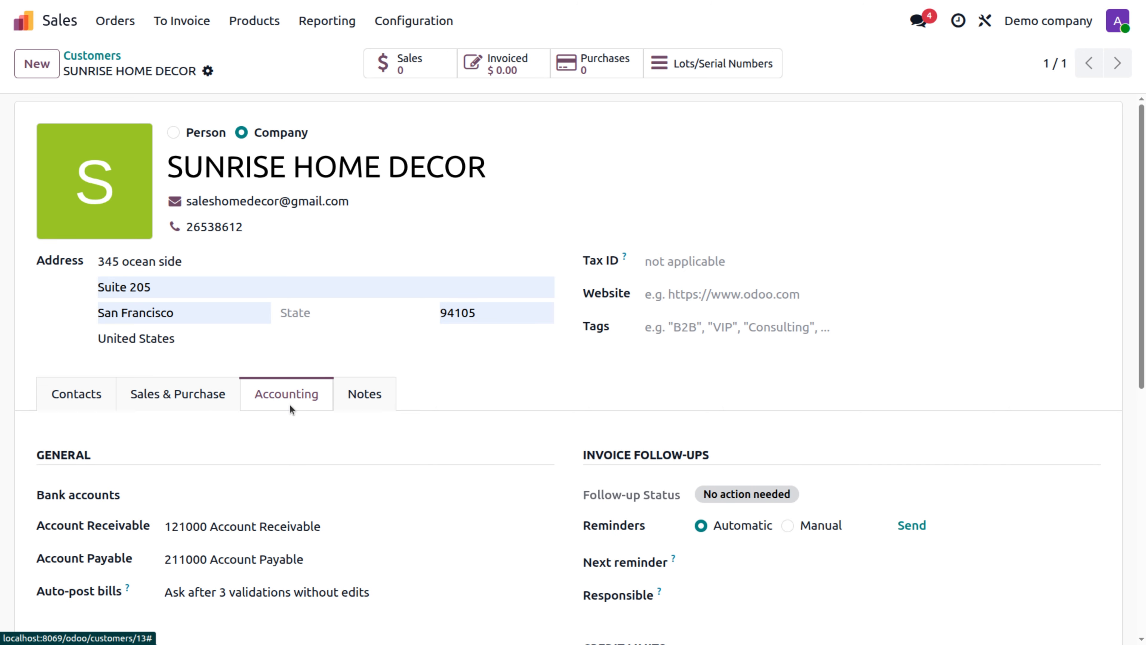
Step: Make Administrator the responsible person for invoice follow-ups in the Accounting settings
scroll(289, 409, "down", 4)
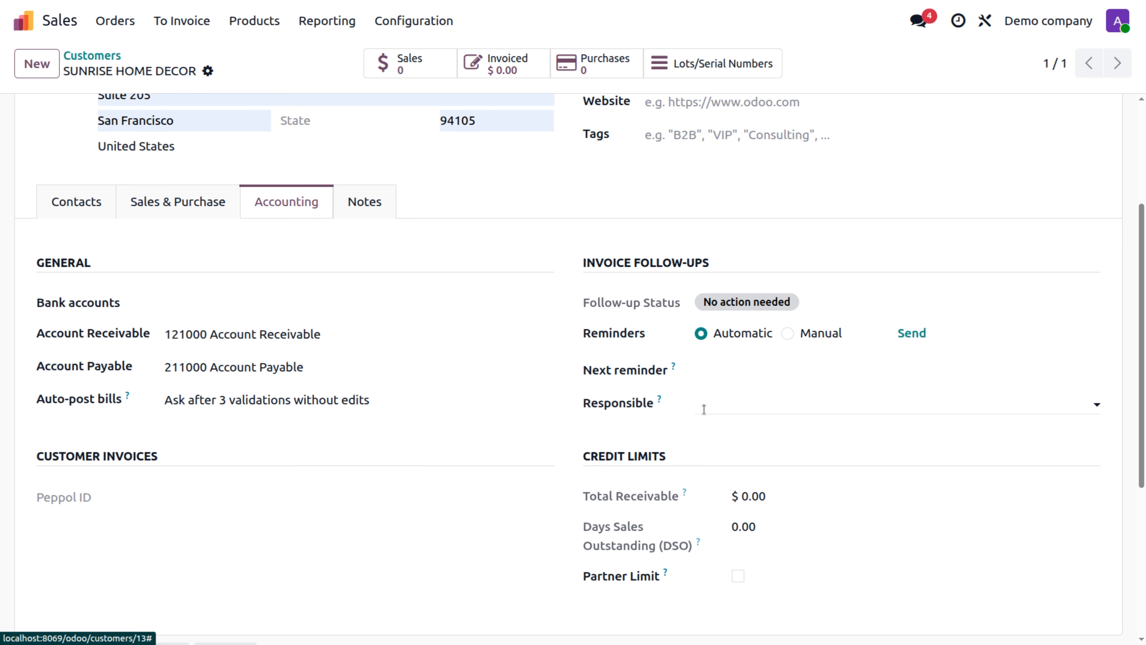
left_click(703, 409)
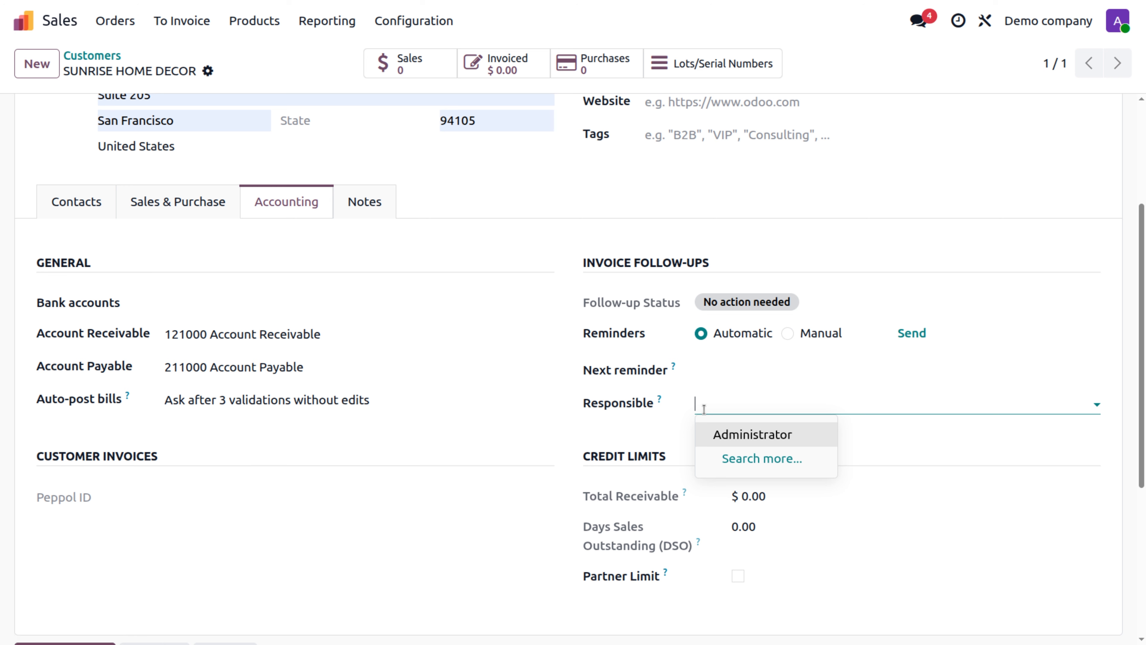
left_click(718, 436)
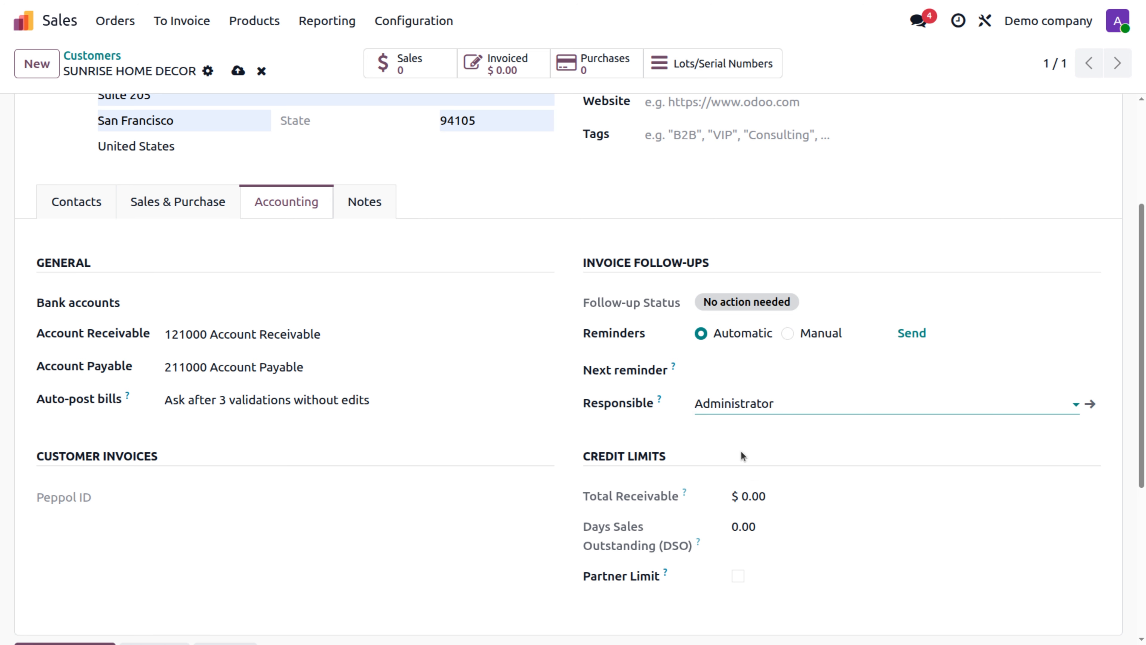
scroll(741, 450, "down", 3)
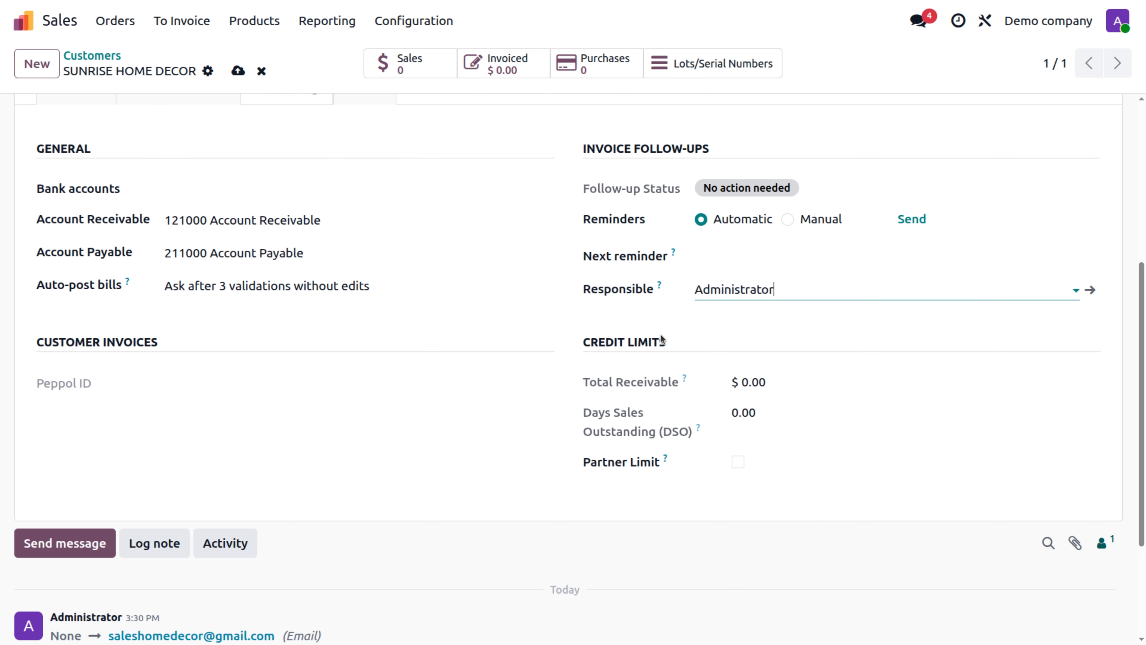
left_click(759, 385)
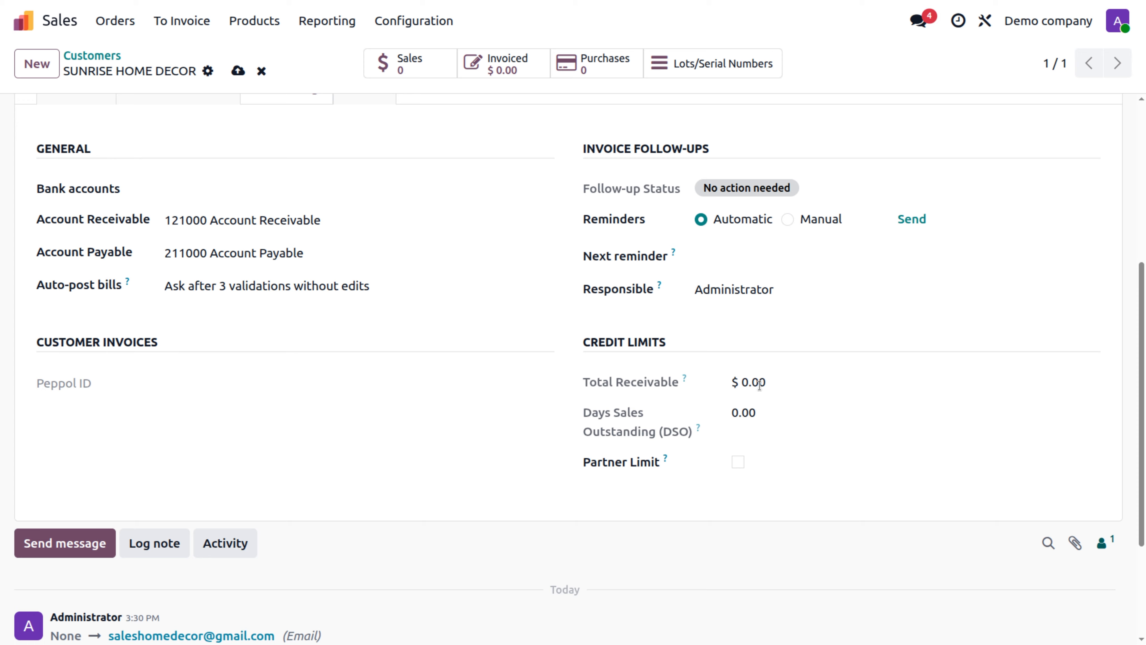
scroll(759, 385, "up", 5)
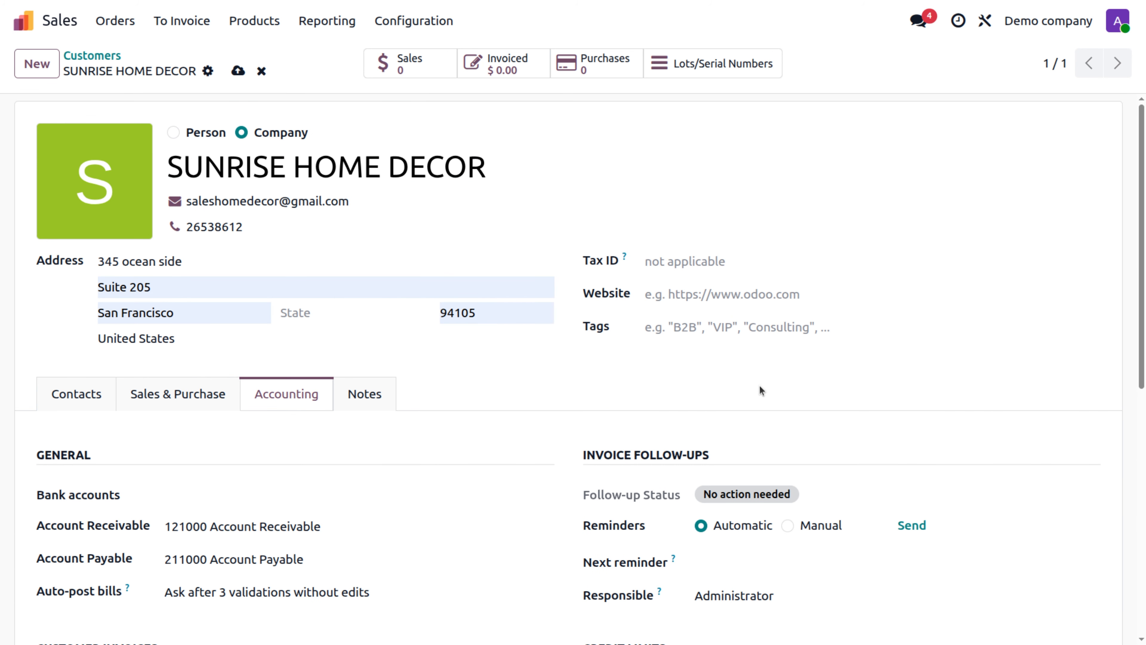
left_click(345, 397)
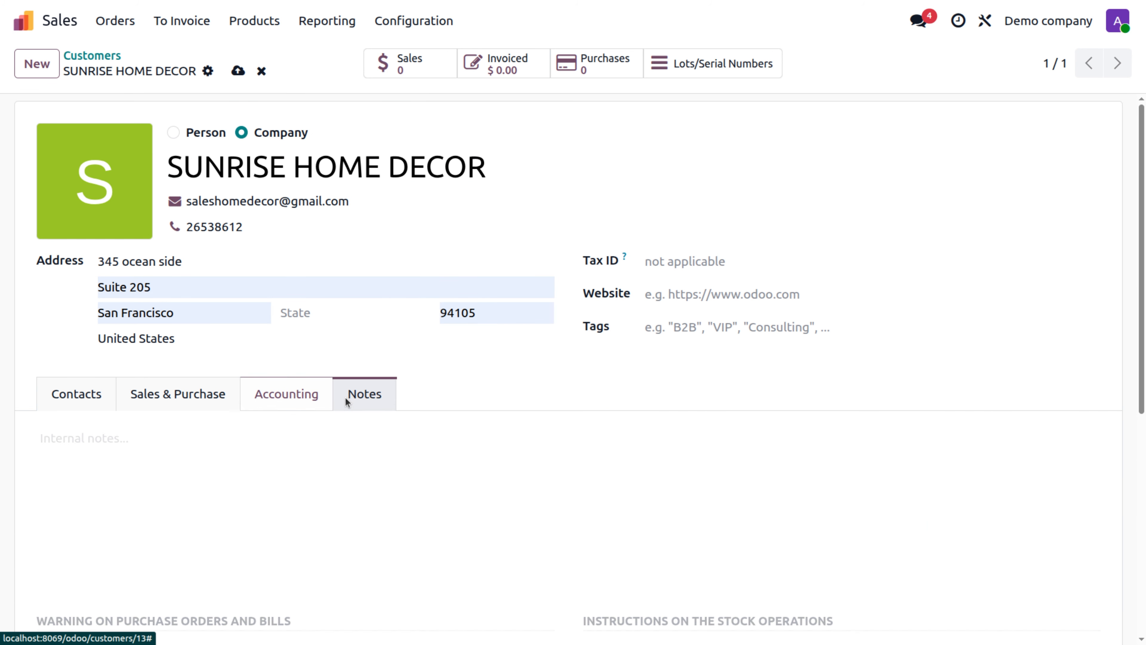
Step: Check the blank internal notes, then review the linked sales manager contact under Contacts
scroll(345, 397, "down", 1)
scroll(345, 397, "down", 1)
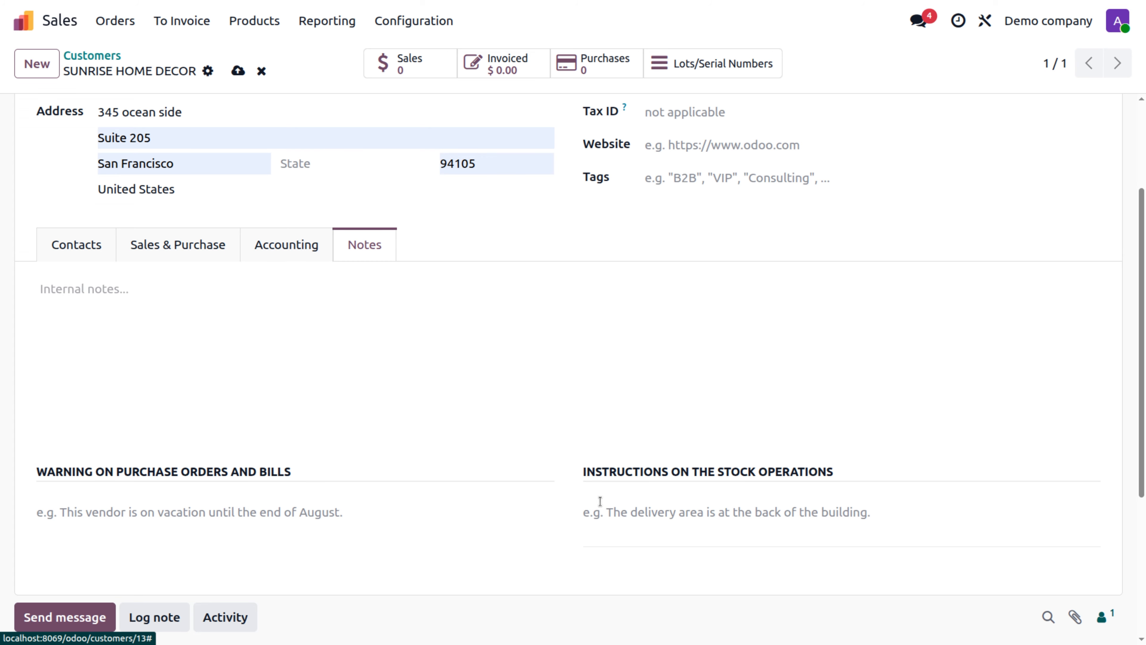
scroll(600, 501, "up", 3)
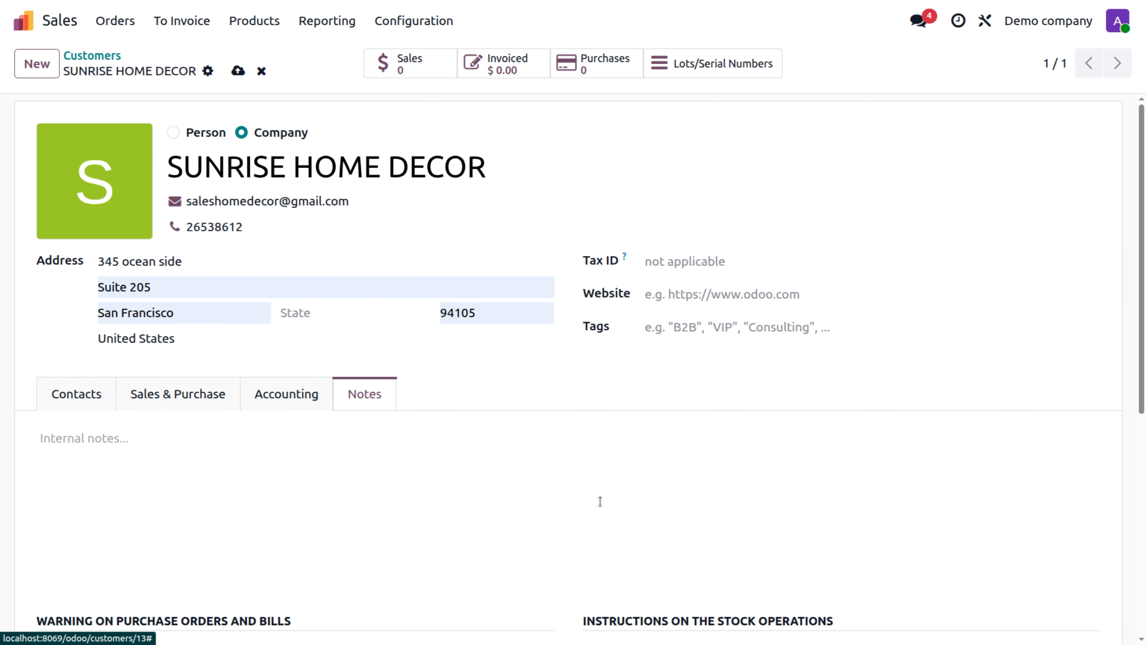
left_click(83, 394)
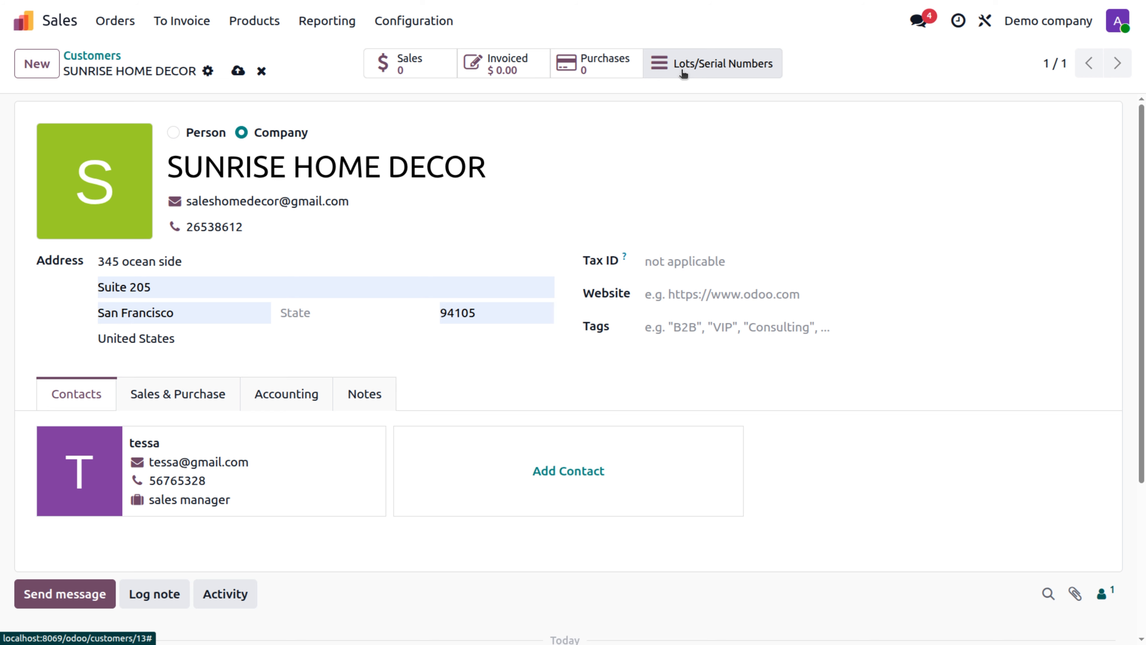
Step: Save the SUNRISE HOME DECOR record and return to the Customers list
left_click(238, 71)
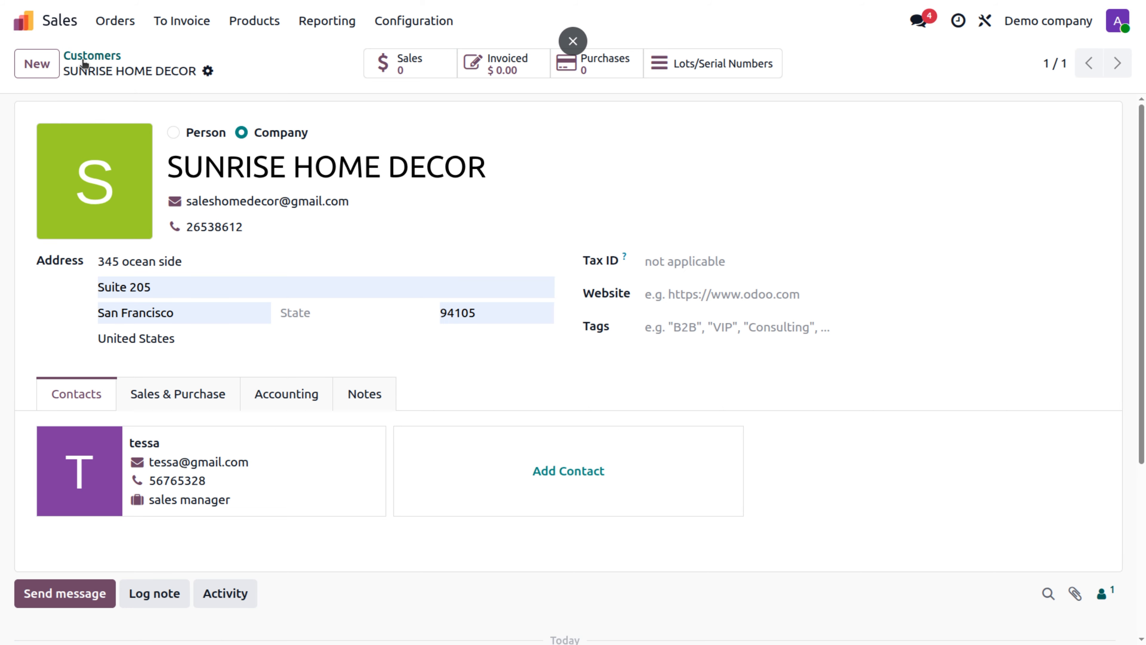
left_click(93, 57)
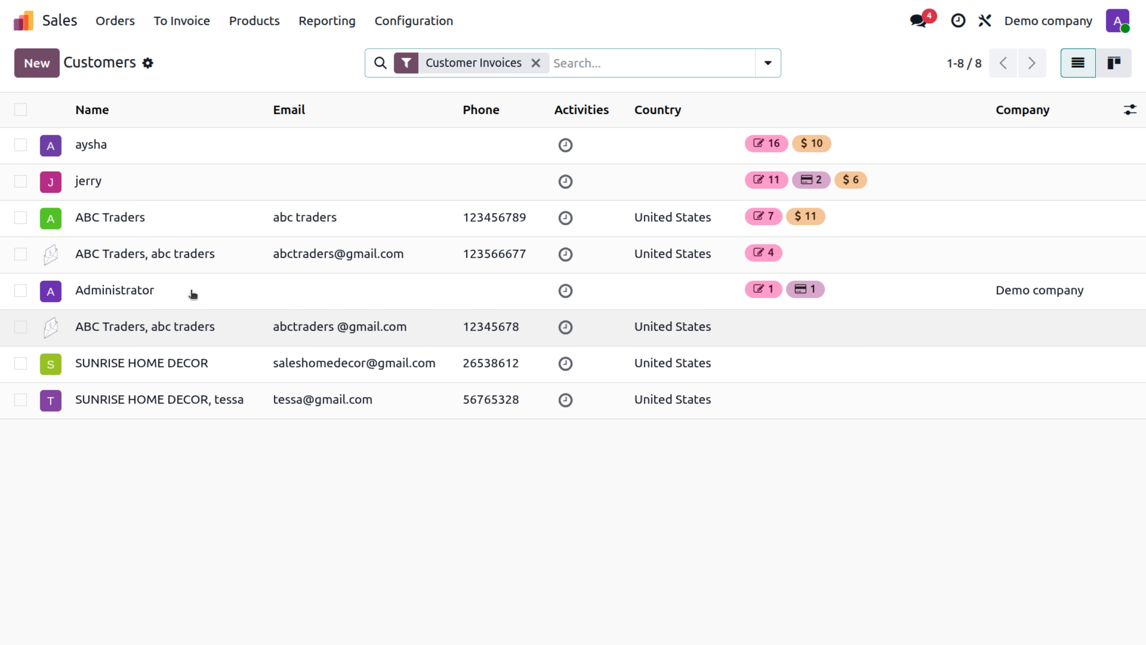
left_click(197, 264)
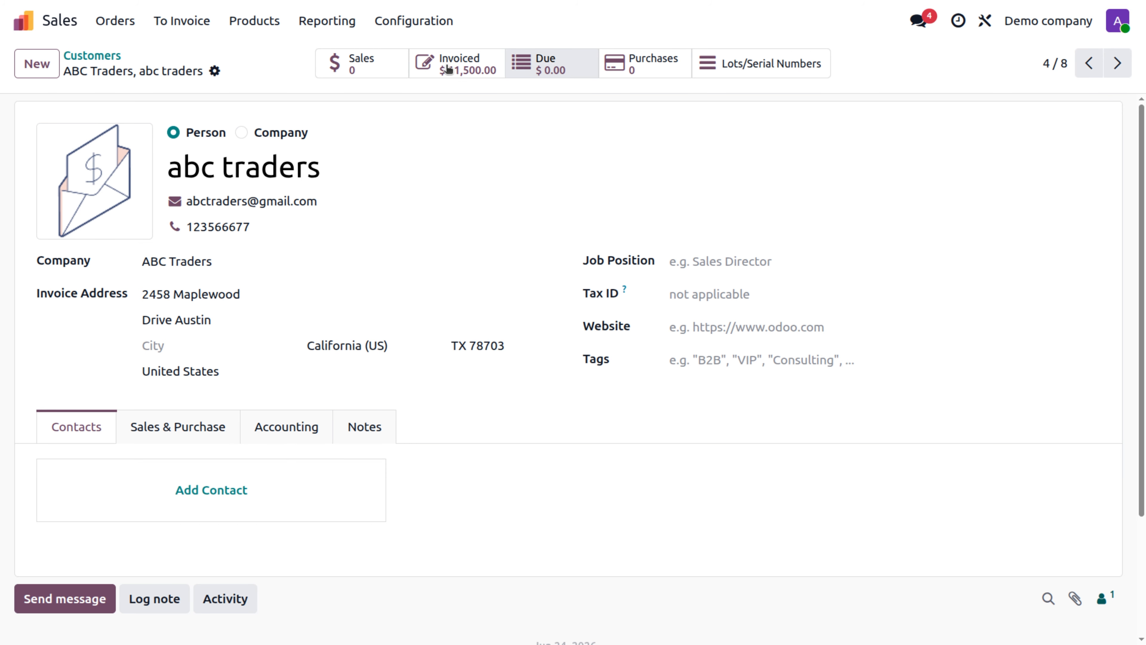
left_click(99, 59)
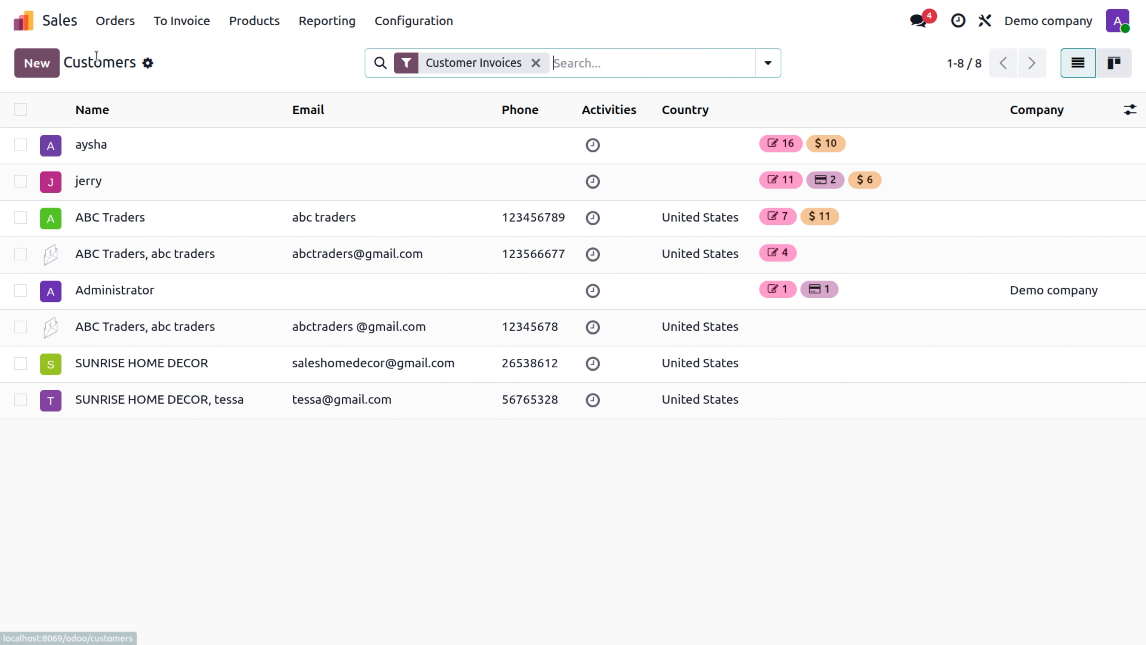